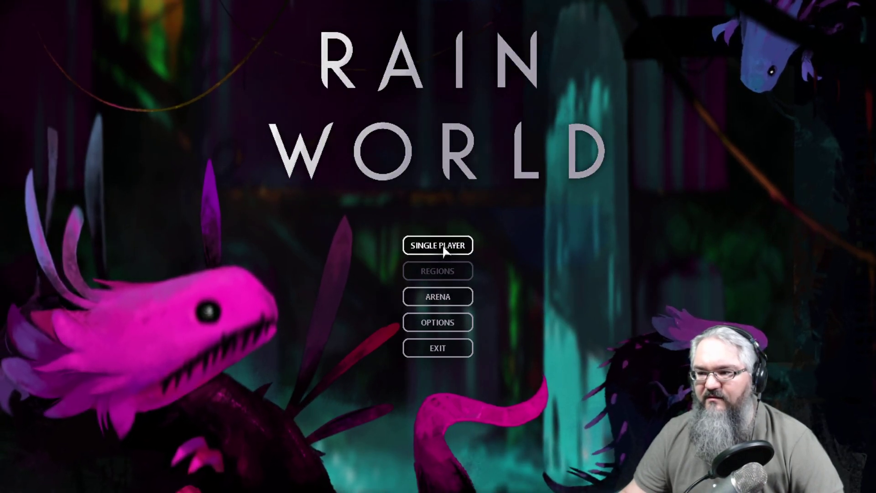
Step: Choose Single Player, select The Survivor, and begin a New Game
click(444, 248)
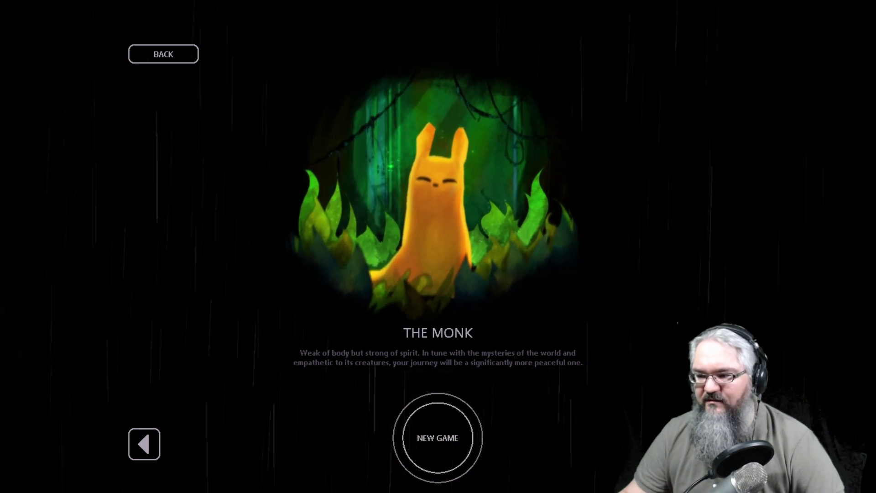
key(Left)
key(Right)
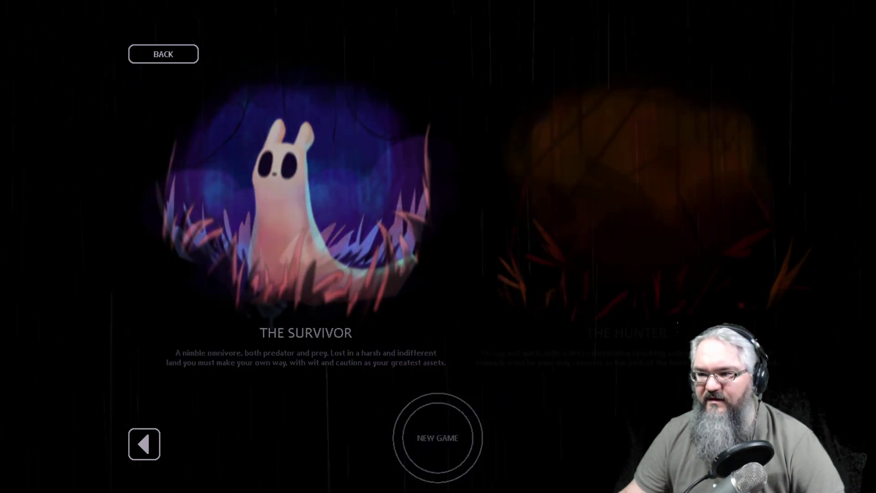
key(Right)
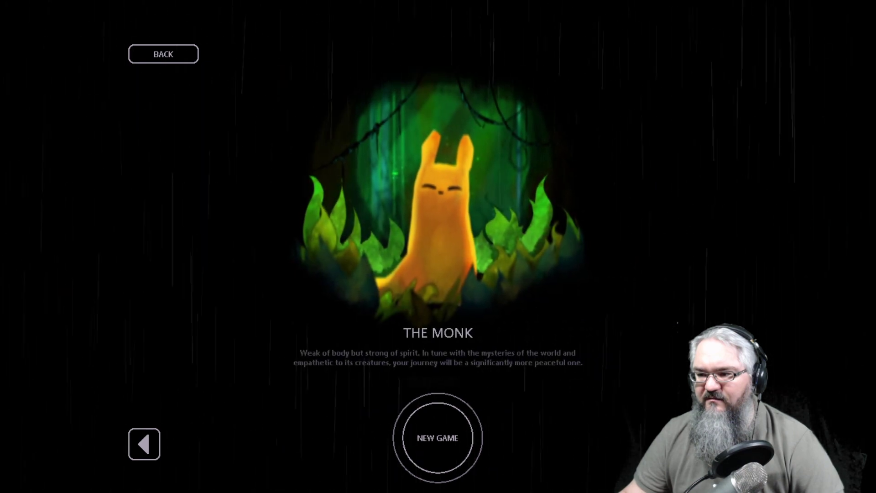
key(Right)
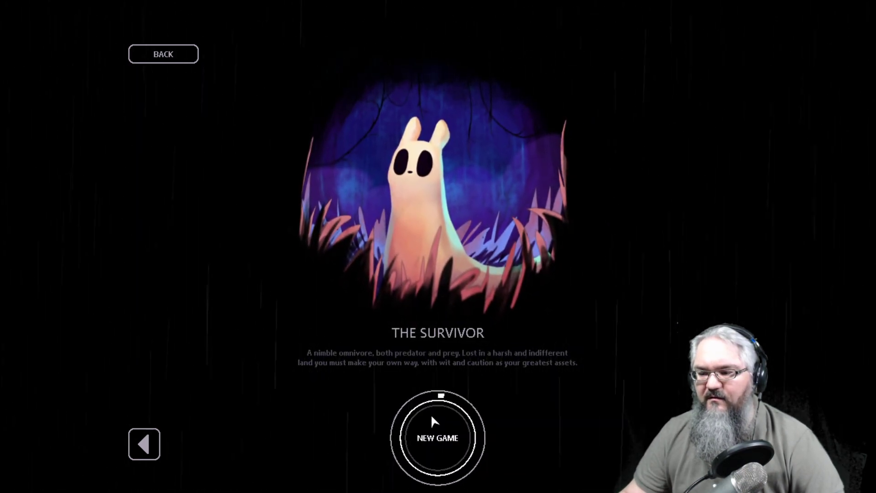
click(431, 414)
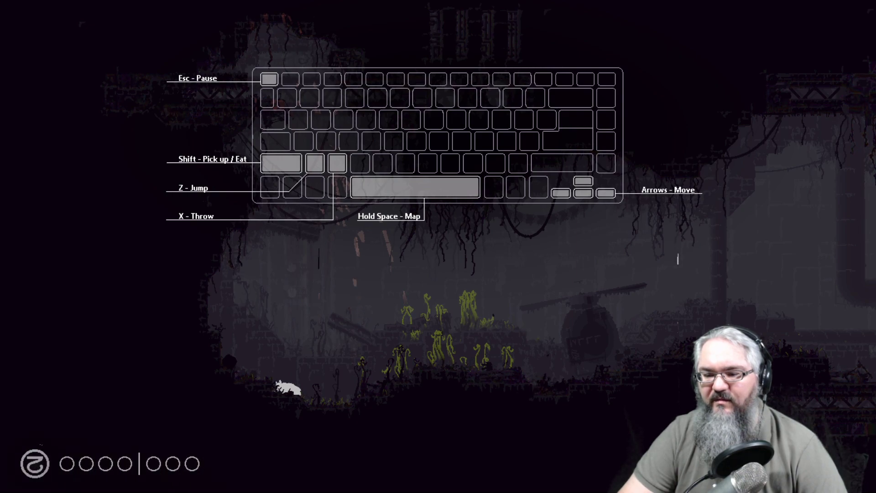
Step: Glance at the region map, then walk and jump the slugcat right through the opening rooms
key(space)
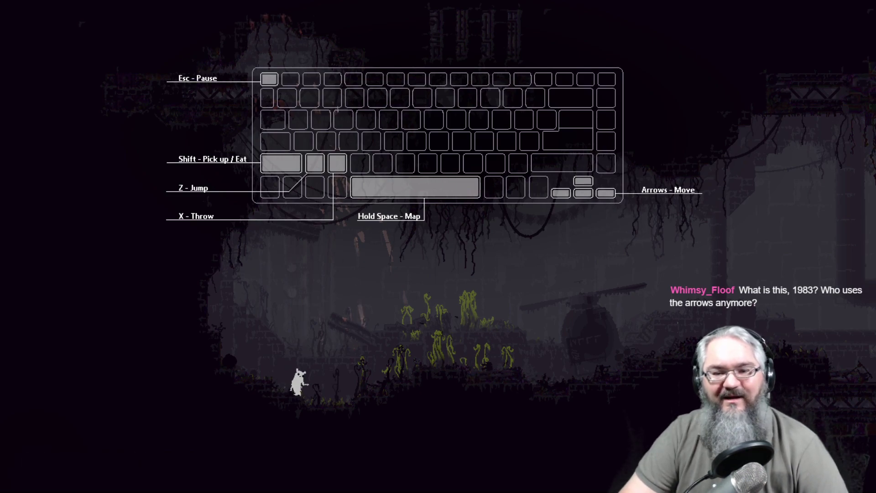
key(Right)
key(Right)
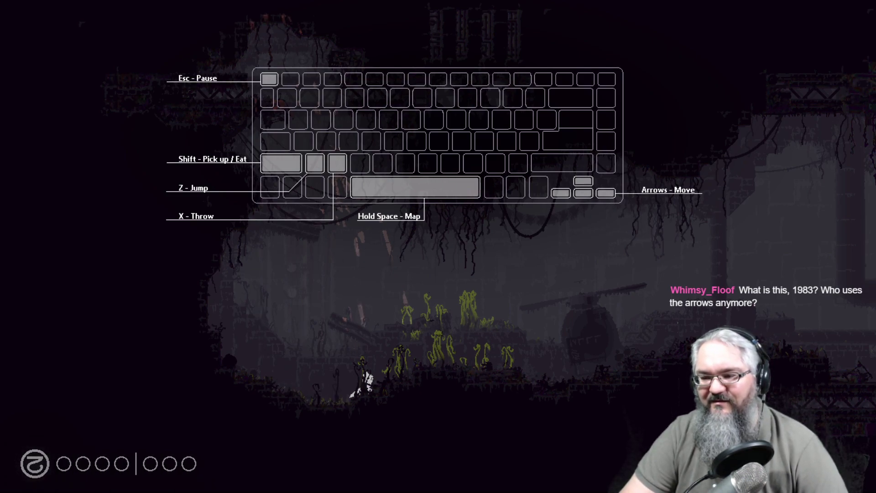
key(Right)
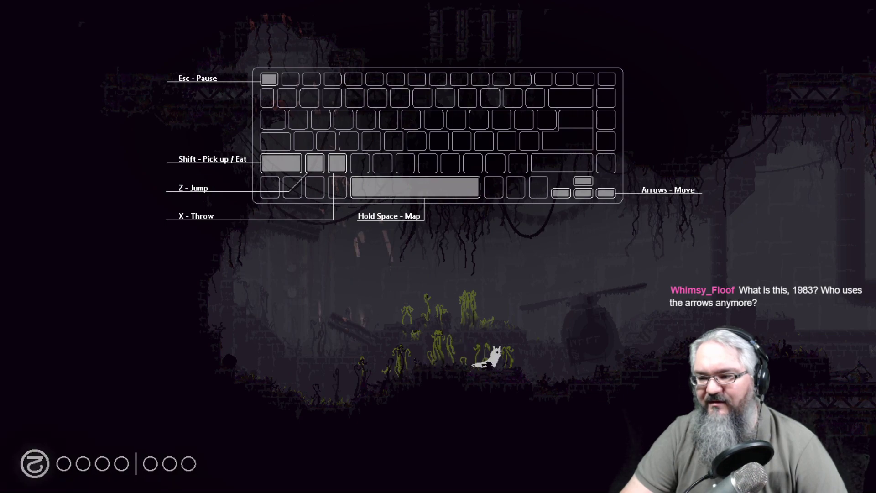
key(Right)
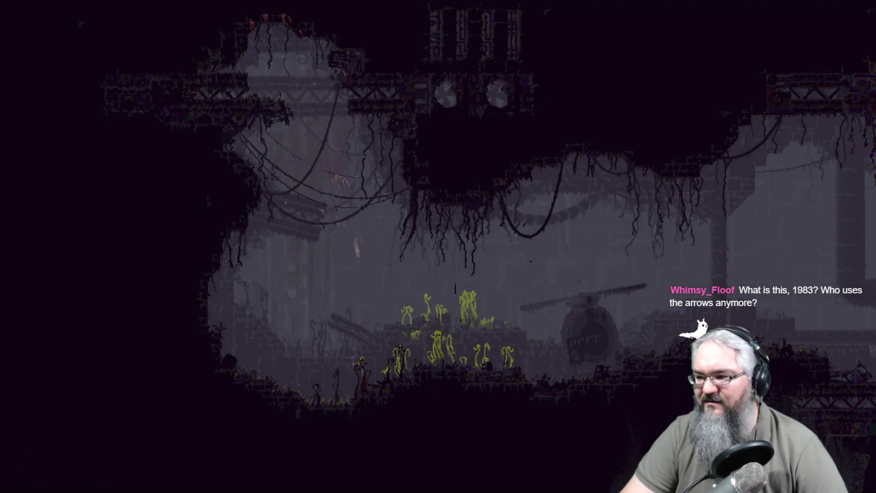
key(Right)
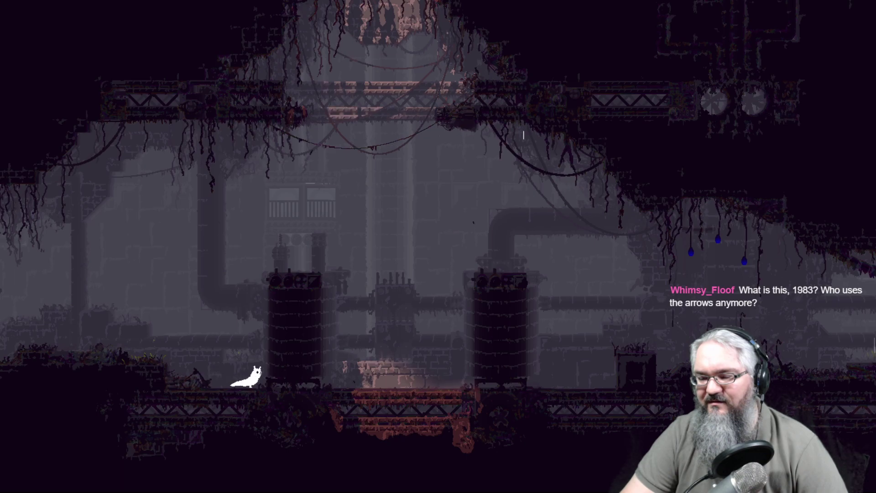
key(Right)
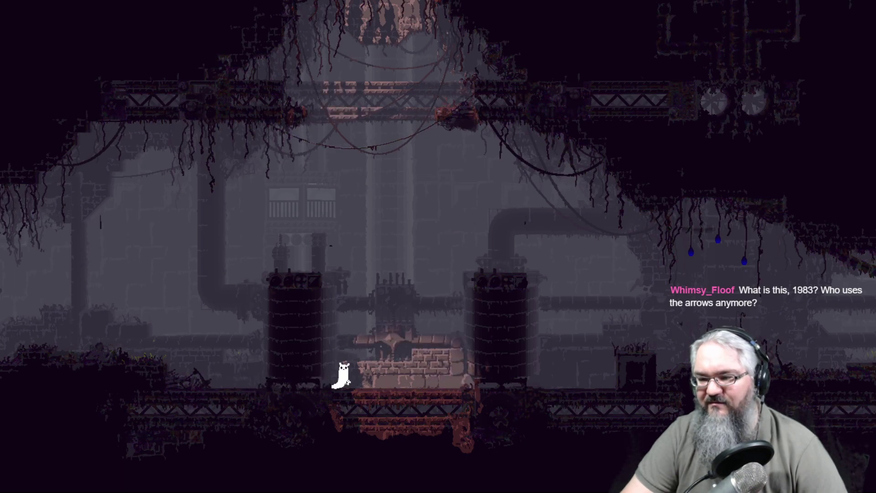
key(Right)
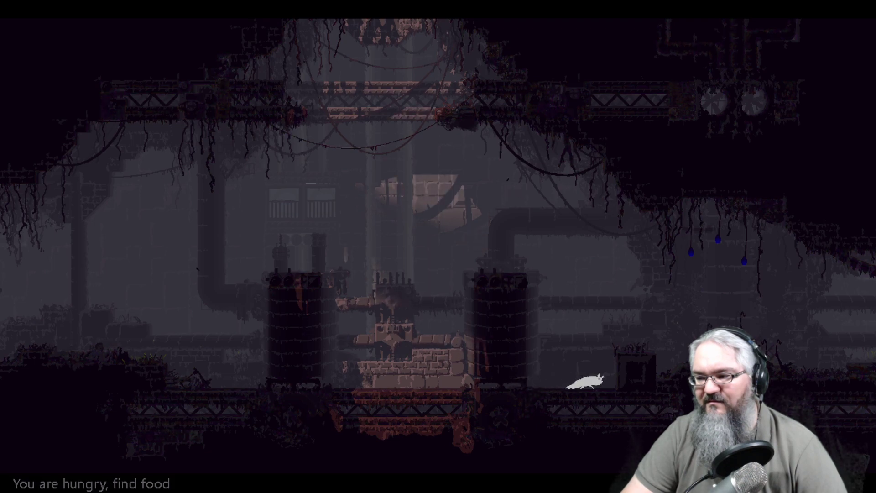
key(Up)
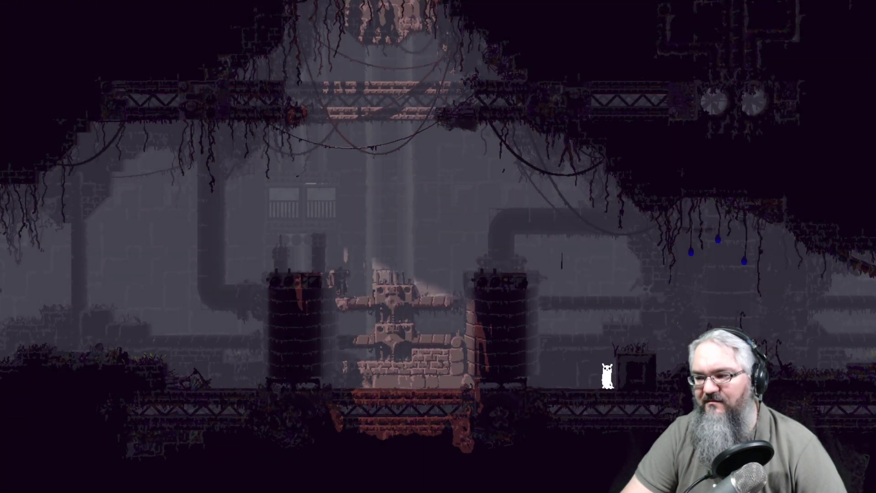
key(Up)
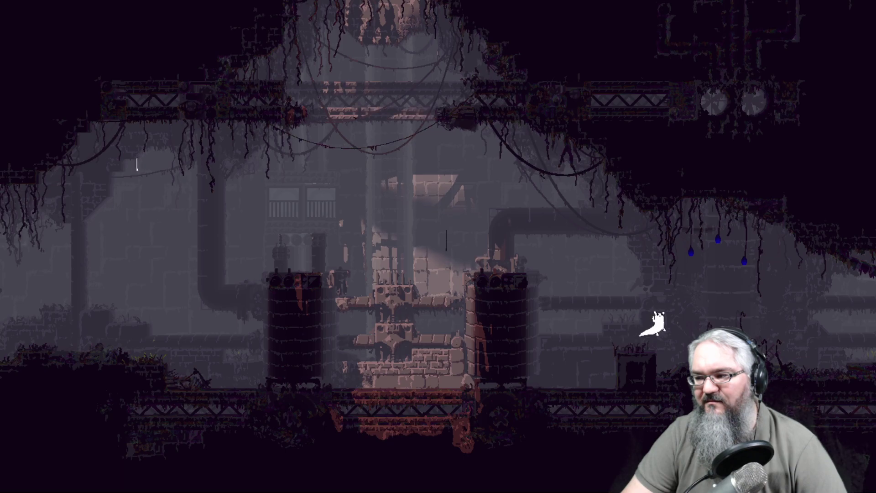
key(Right)
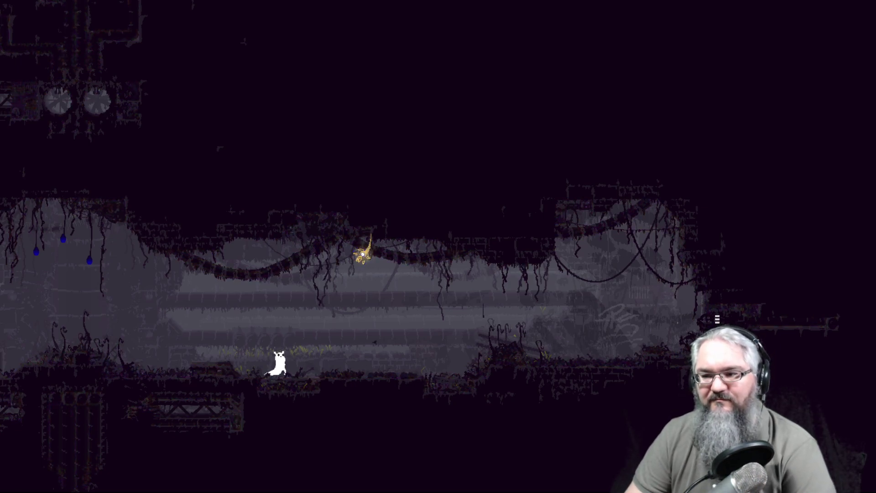
Step: Pause the game and toggle the pause controls guide off and back on
key(Escape)
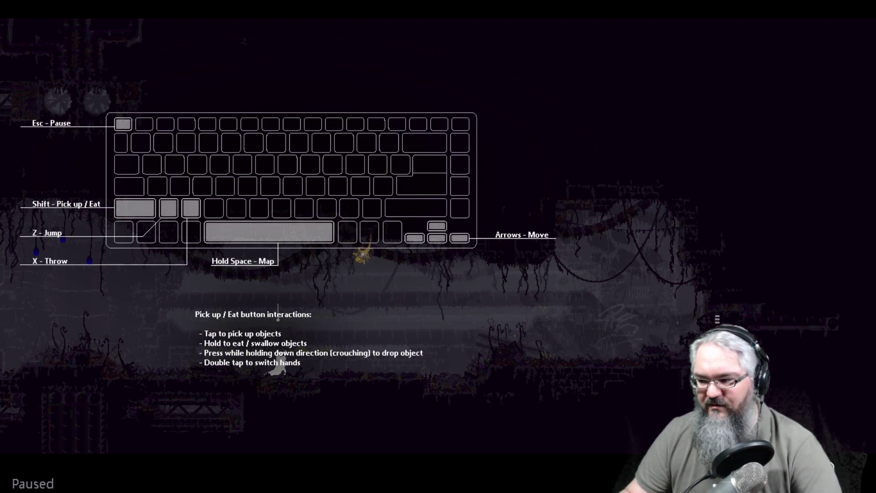
key(Escape)
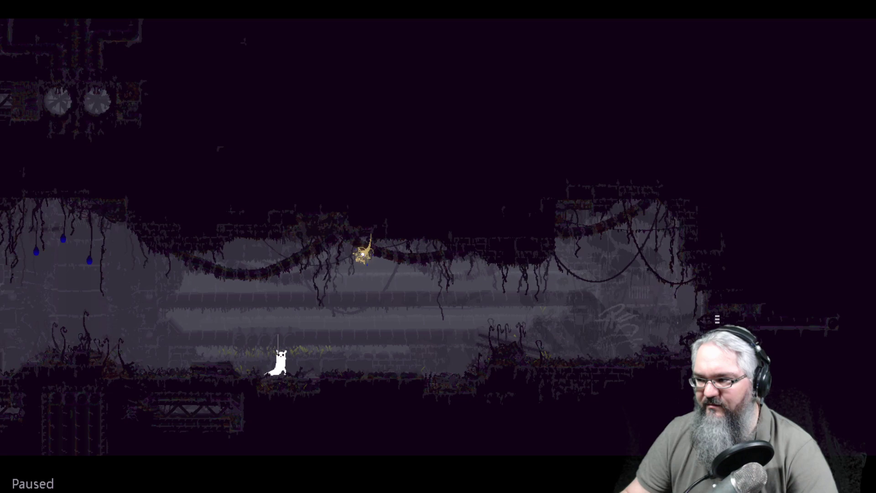
key(Escape)
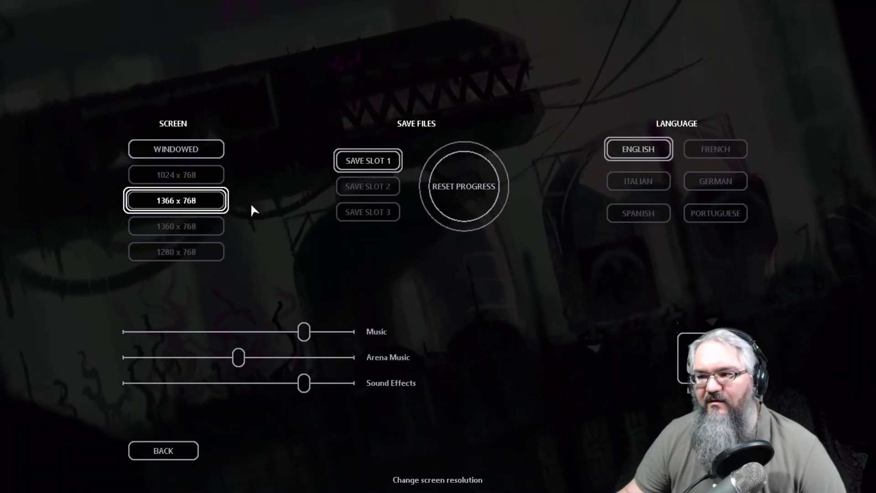
Step: Look at the controls configuration, then back out to the main menu
click(437, 480)
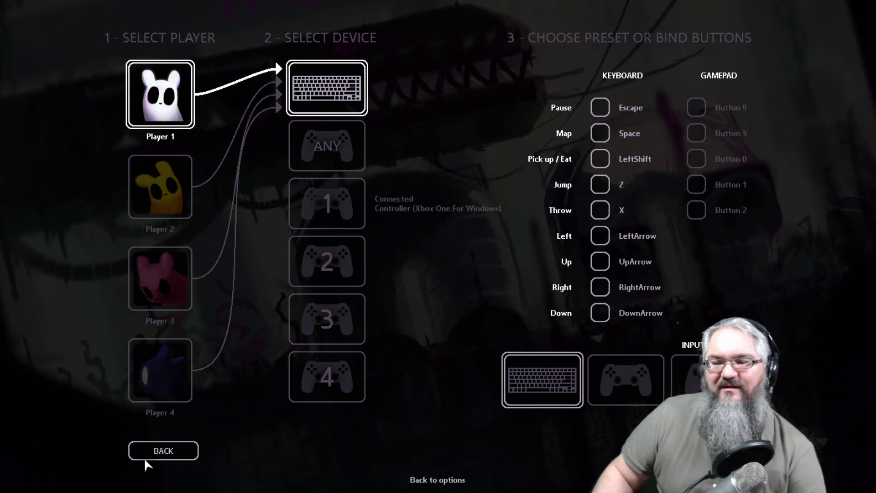
click(163, 451)
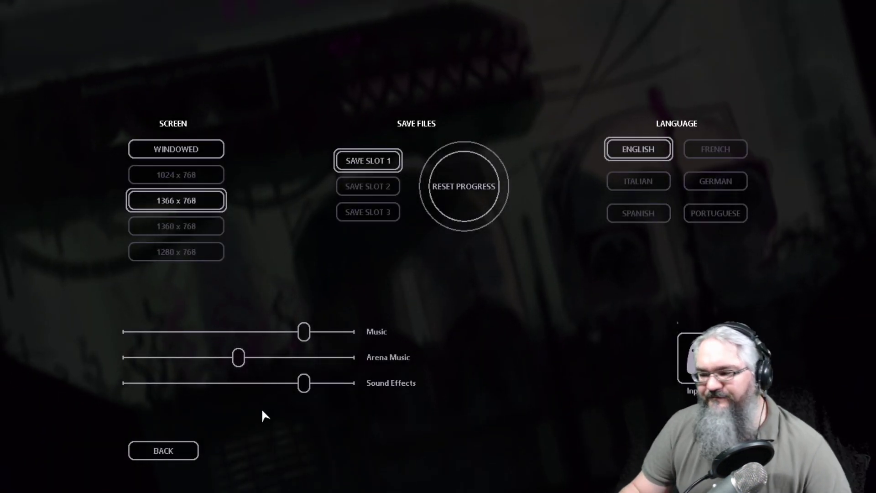
click(185, 450)
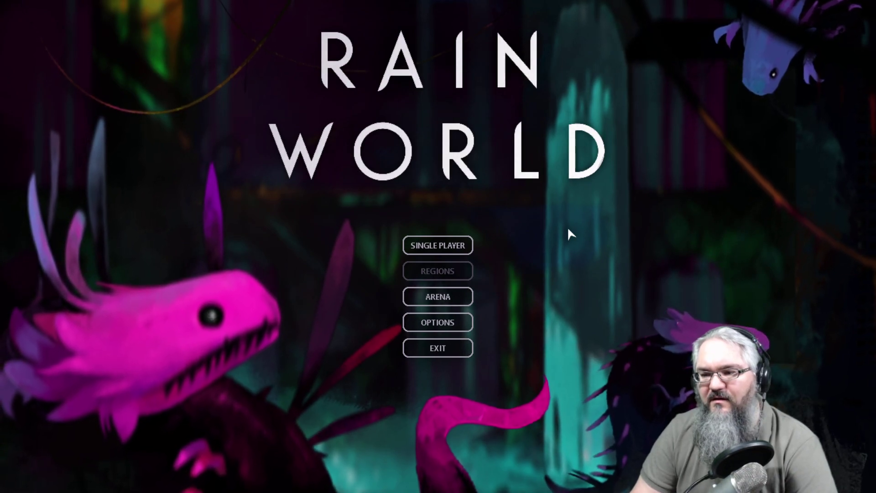
Step: In Options > Input, assign Player 1 to the connected Xbox gamepad
click(438, 322)
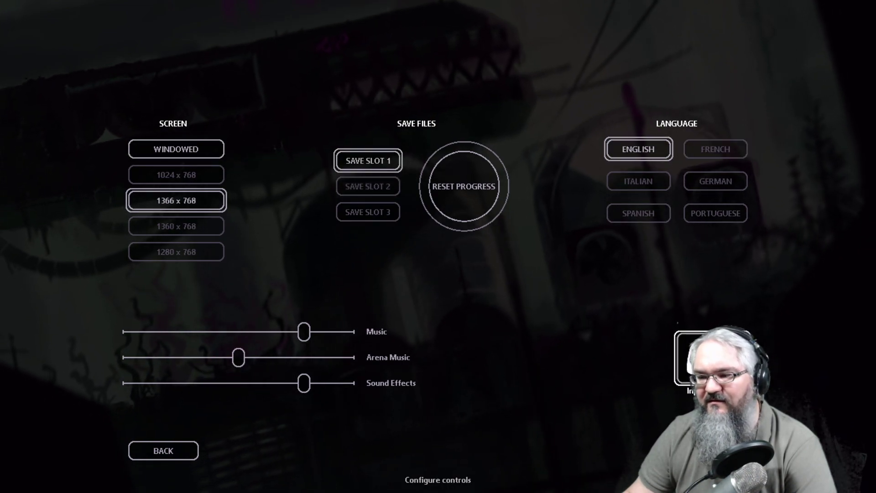
click(692, 356)
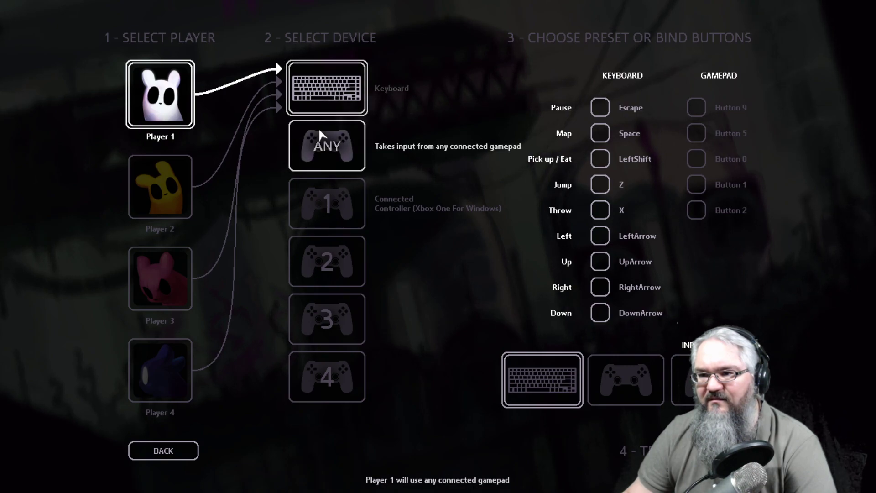
click(327, 146)
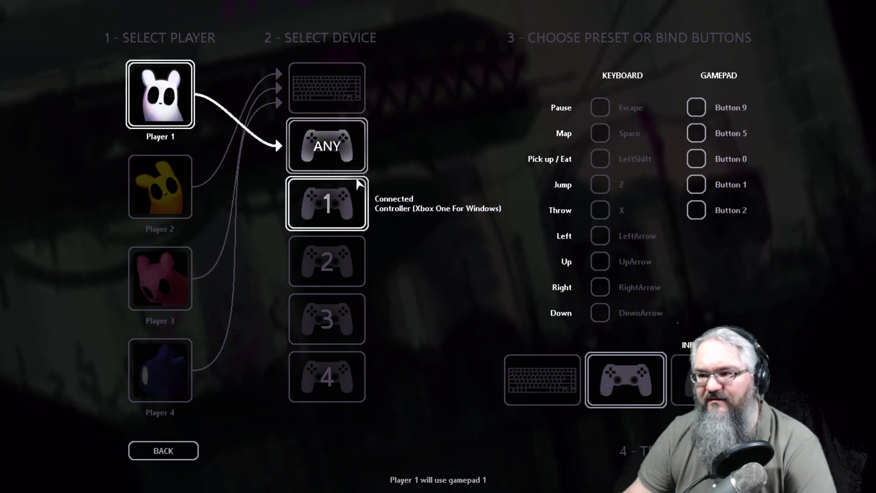
click(346, 200)
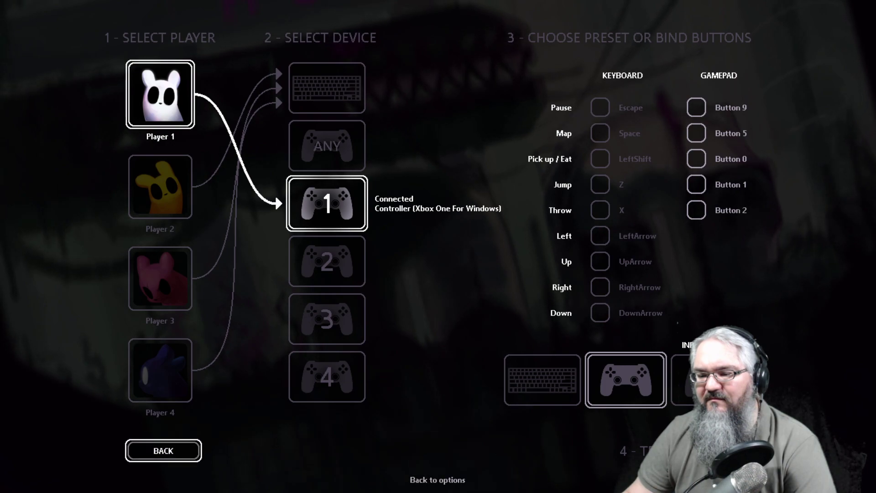
click(170, 452)
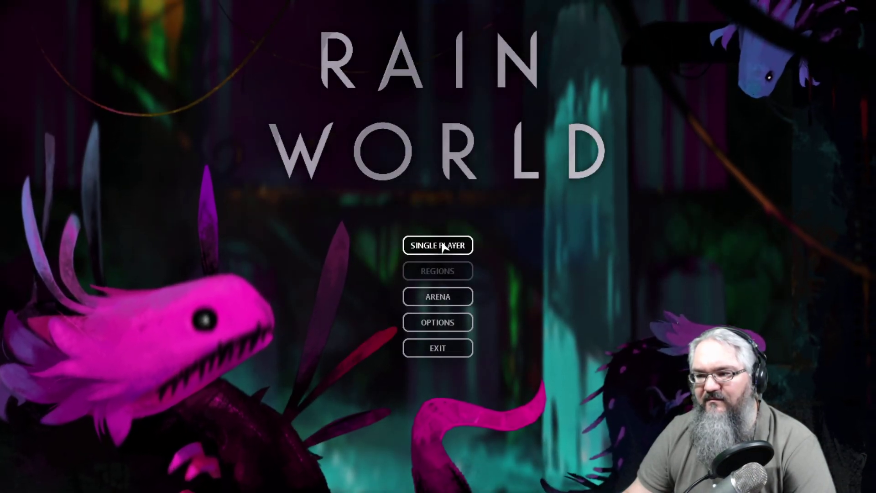
Step: Re-enter single-player, dismiss the controls guide, and head right into the next room
click(442, 244)
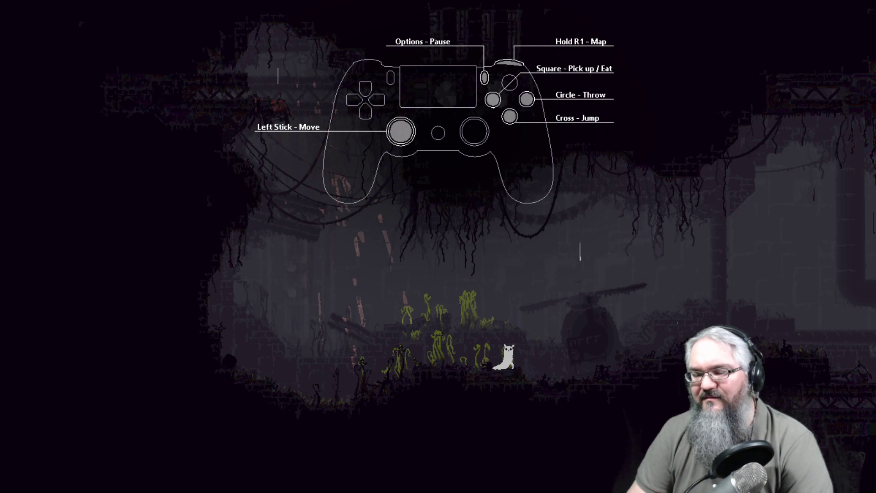
key(Right)
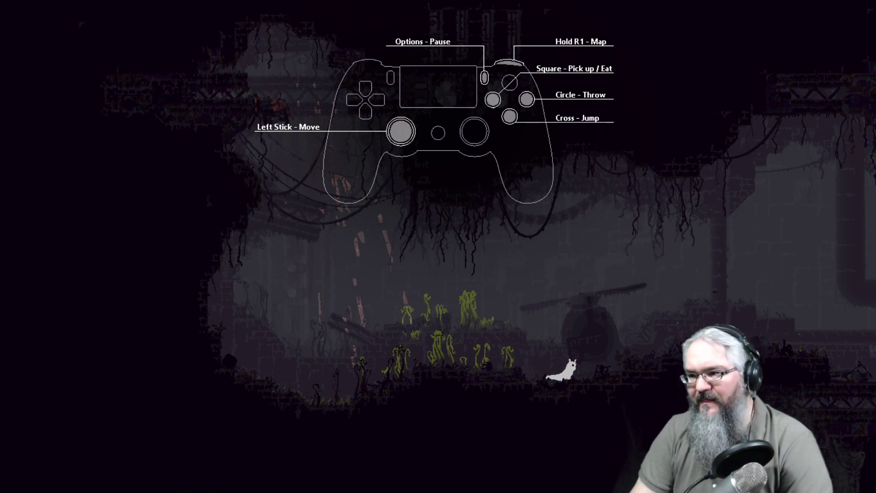
key(Escape)
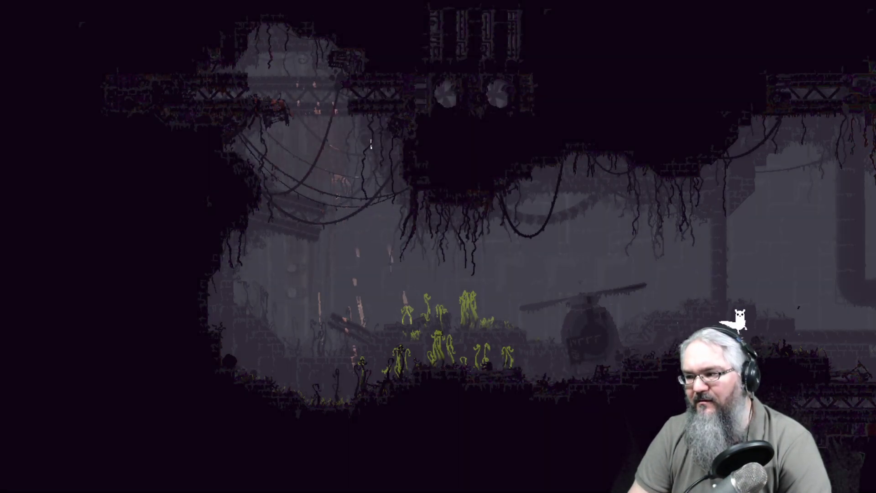
key(Right)
key(Right)
key(Right)
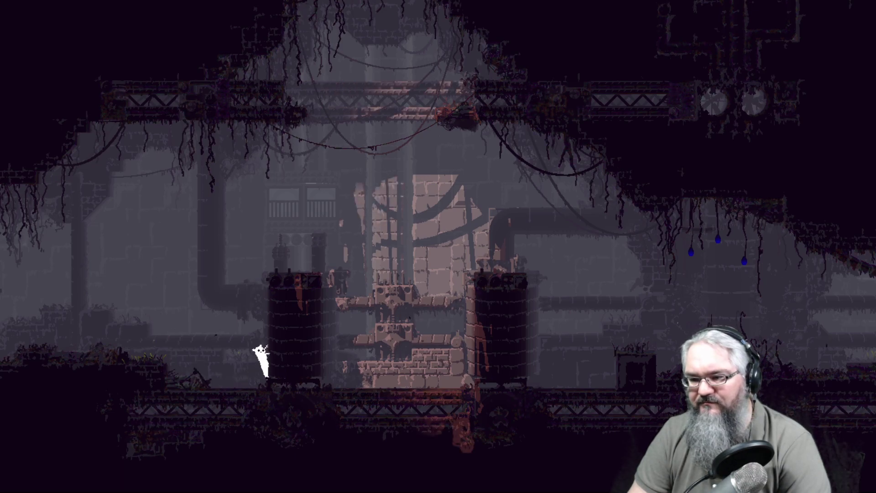
Step: Crawl right along the low floor, then stand and jump across the gaps
key(Right)
key(Right)
key(Right)
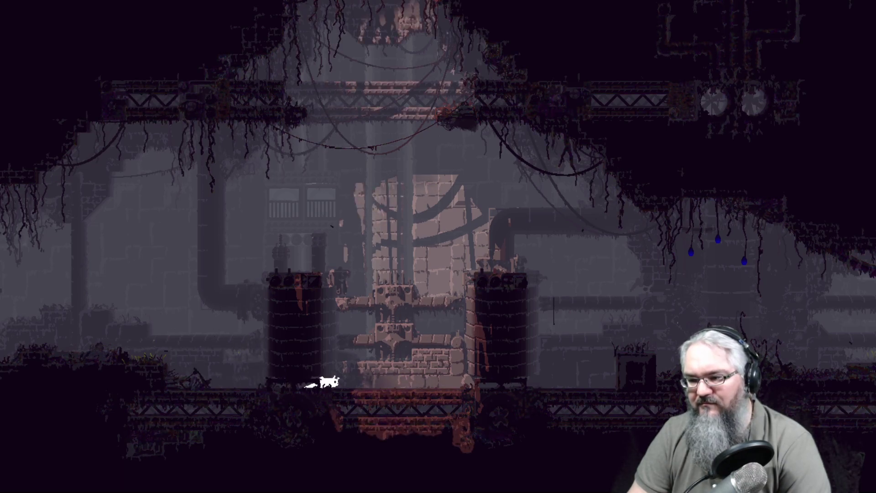
key(Right)
key(Right)
key(Right)
key(Right)
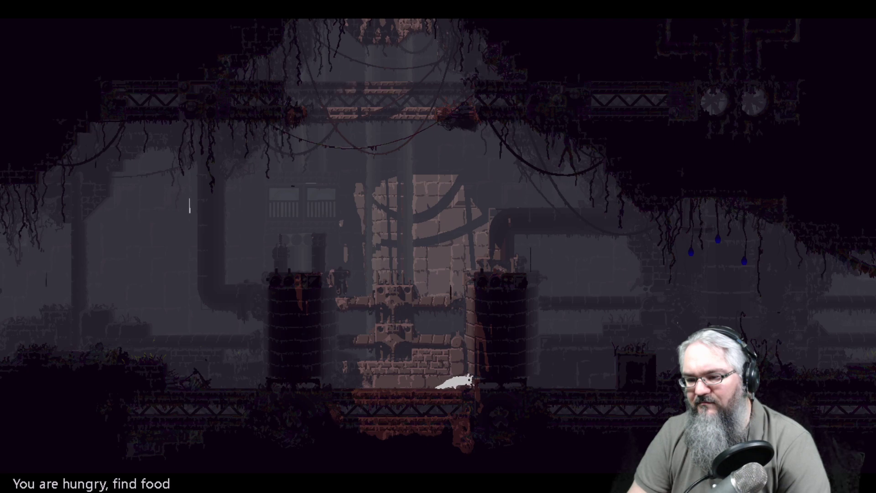
key(Right)
key(Right)
key(Right)
key(Right)
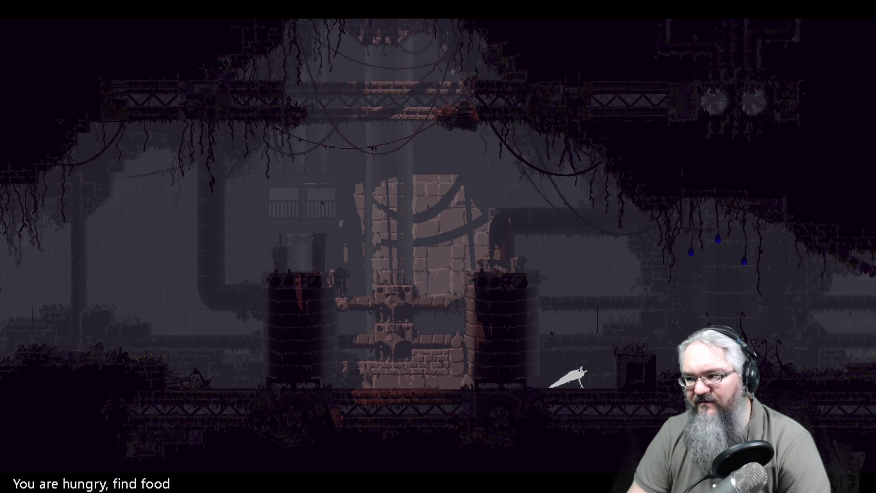
key(Right)
key(Up)
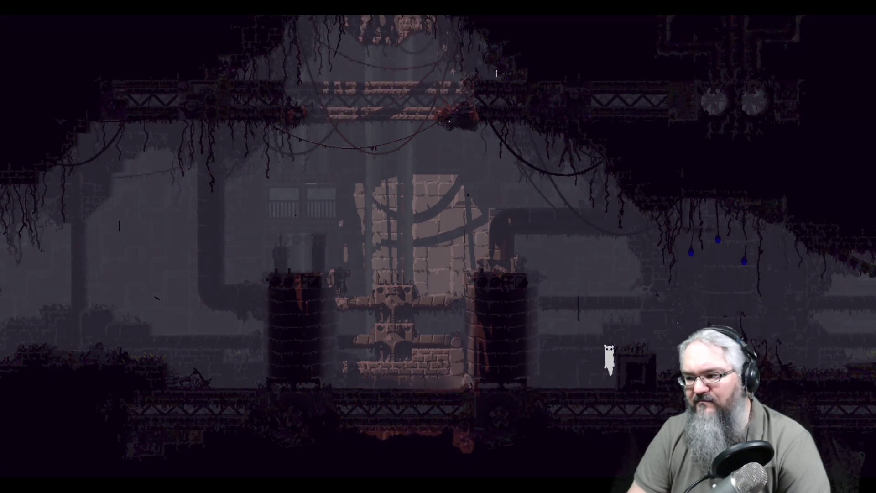
key(Up)
key(Right)
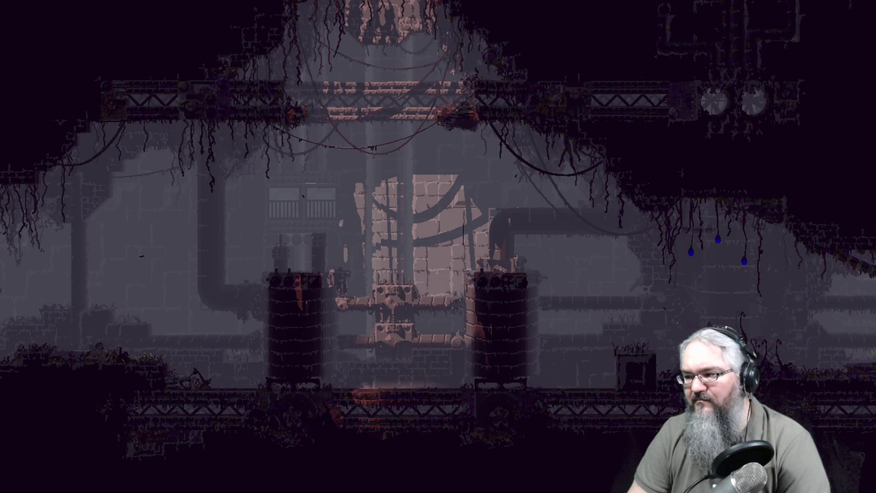
Step: Climb the right side and walk through the long corridor toward the upper exit
key(Up)
key(Left)
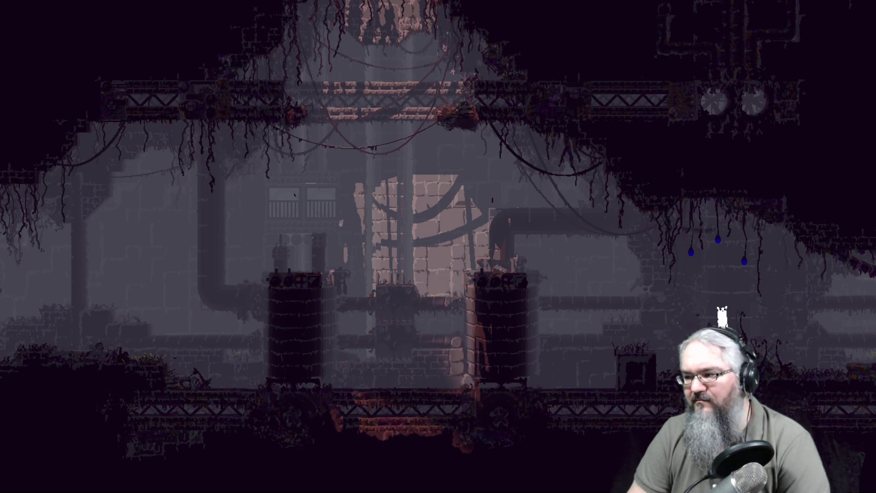
key(Right)
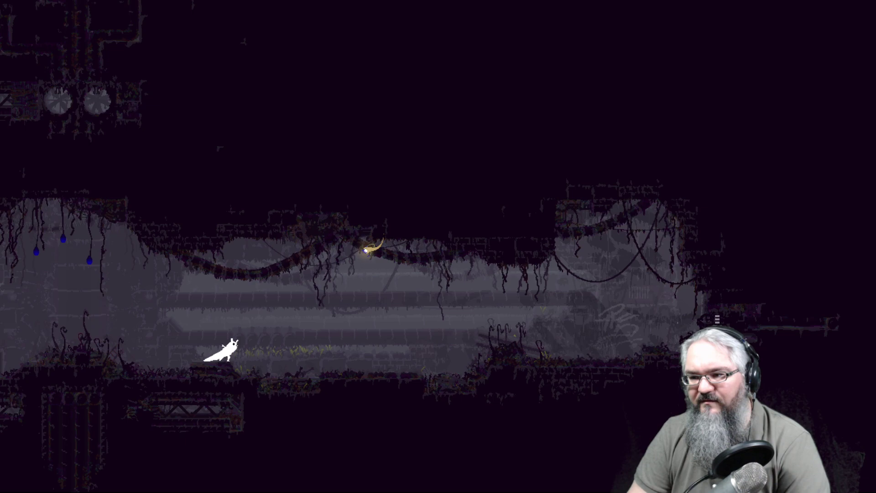
key(Right)
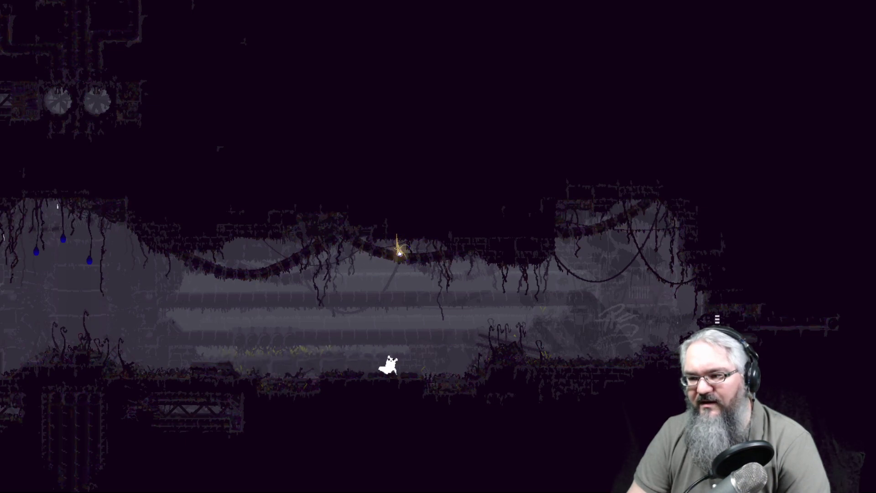
key(Right)
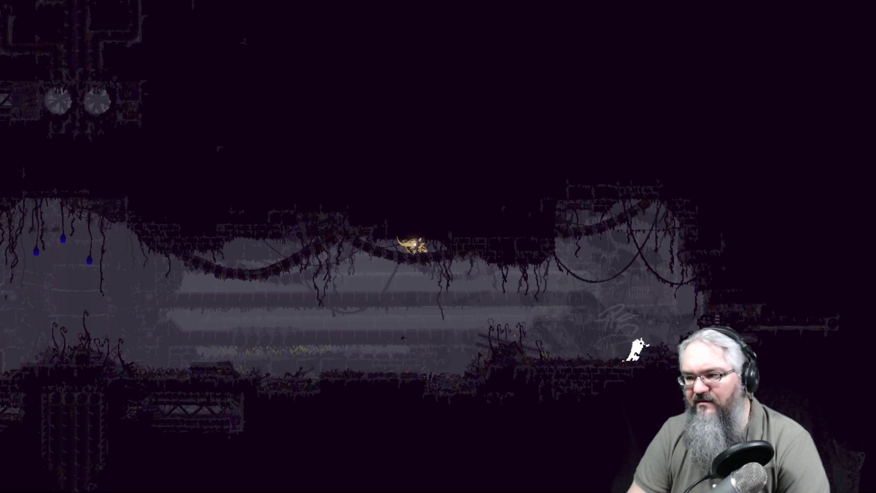
key(Right)
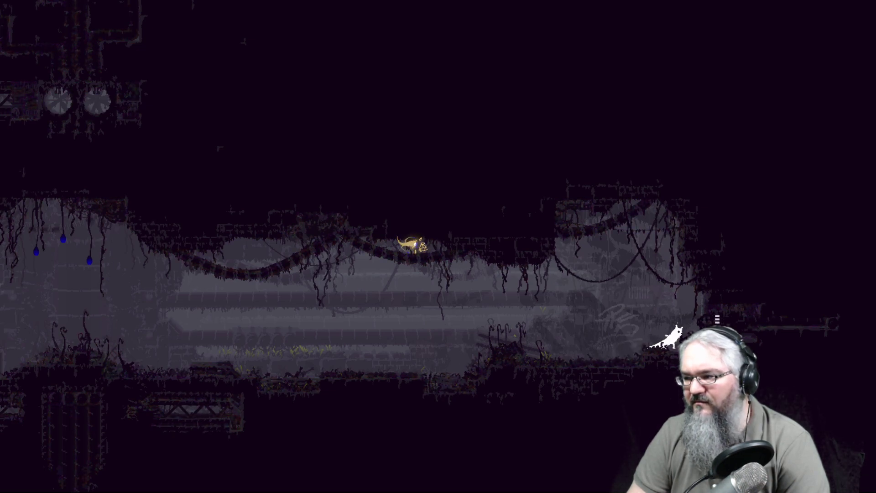
Step: Walk past the green plants, climb the vertical pole, and head left along the top corridor
key(Right)
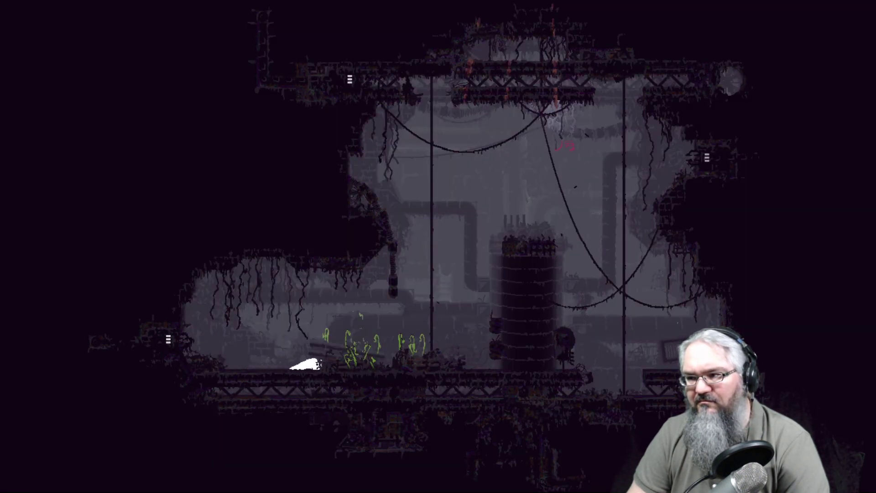
key(Right)
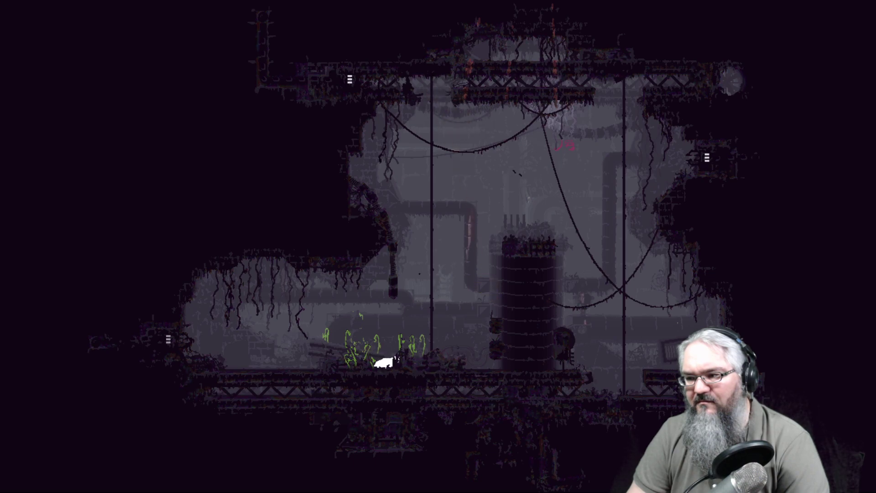
key(Right)
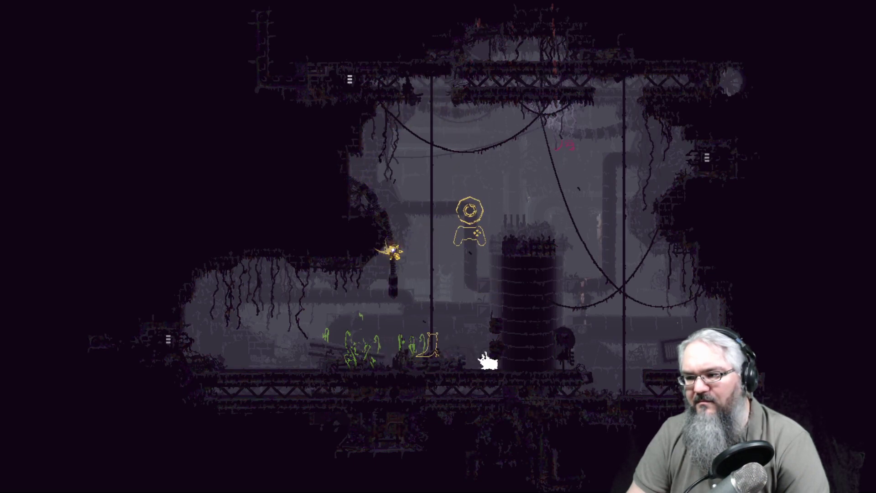
key(Left)
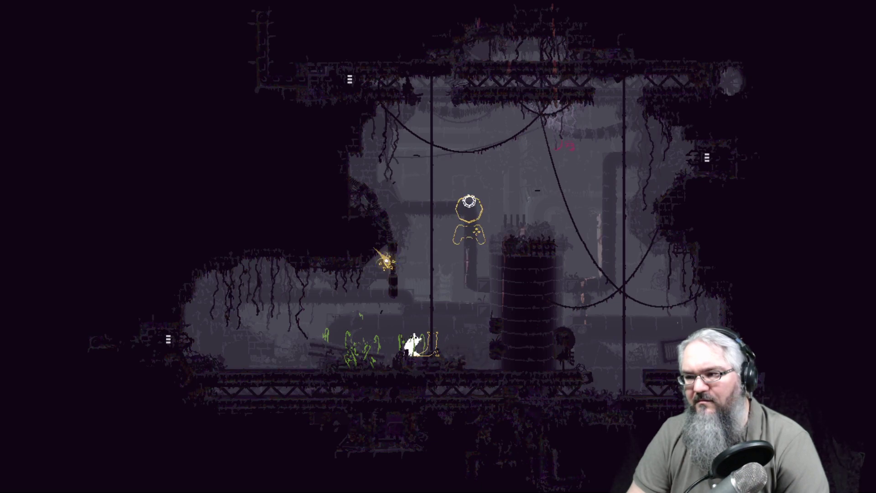
key(Right)
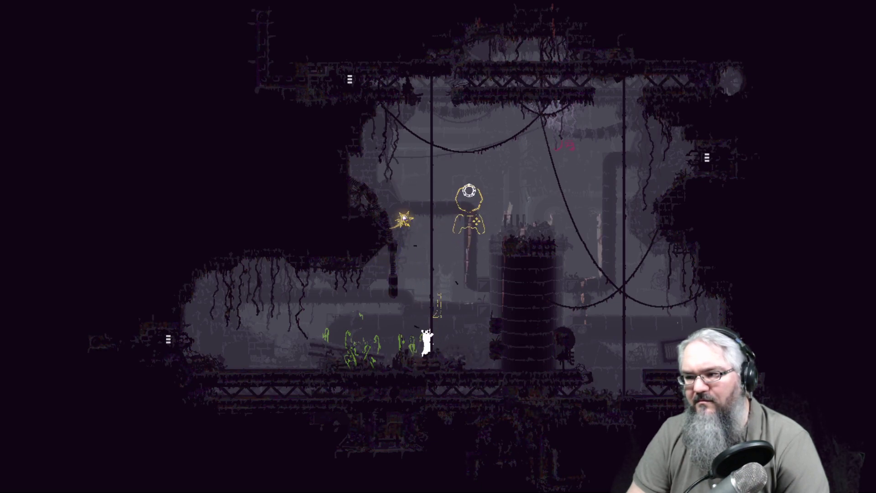
key(Up)
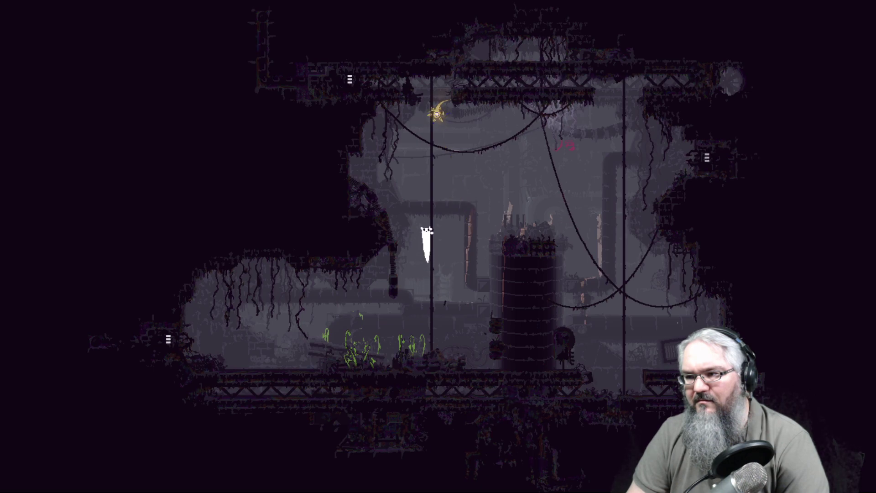
key(Up)
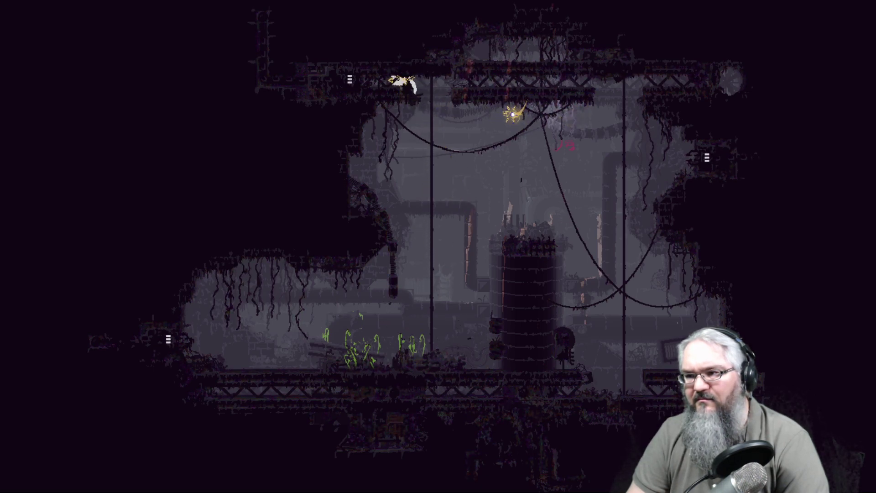
key(Left)
key(Left)
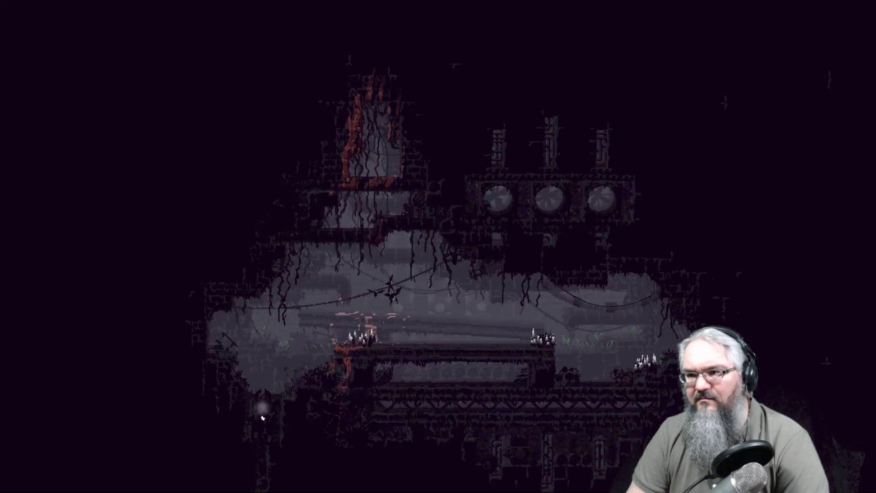
Step: Run right onto the platform and pounce at the bats
key(Right)
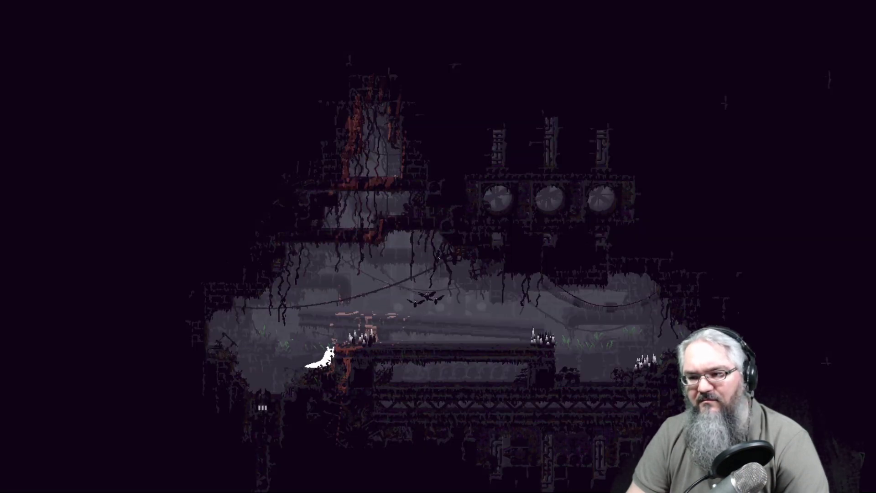
key(Up)
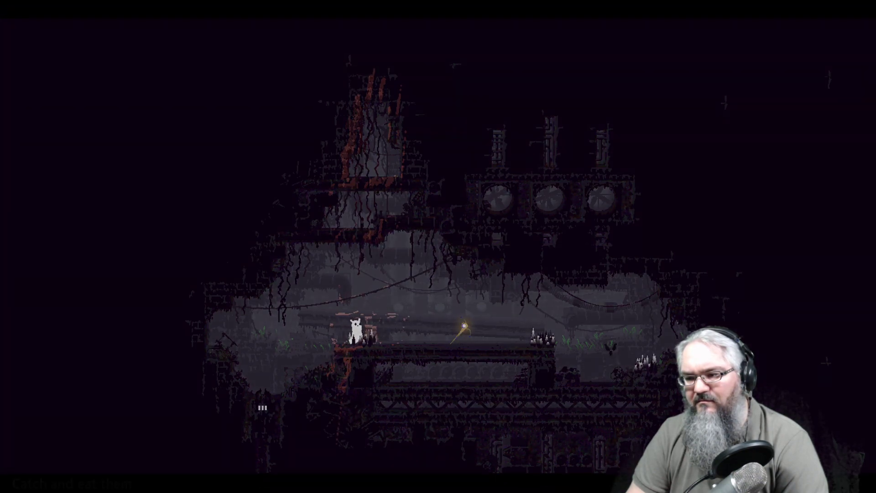
key(Right)
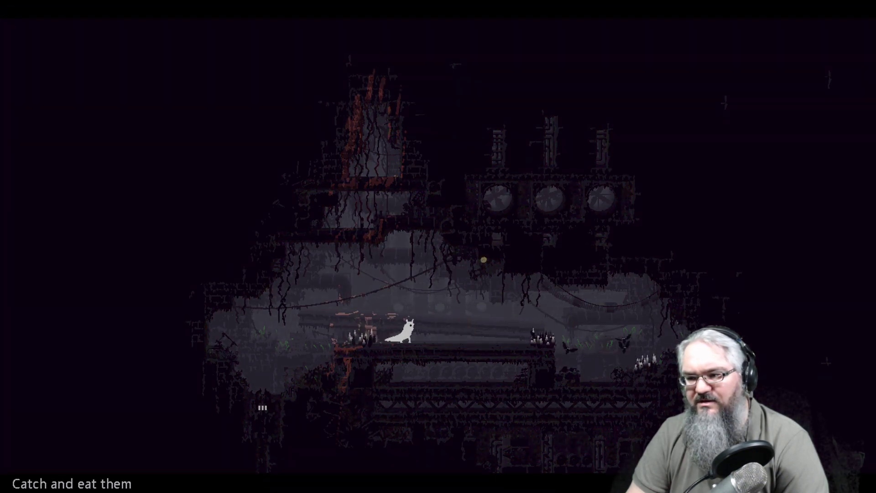
key(Right)
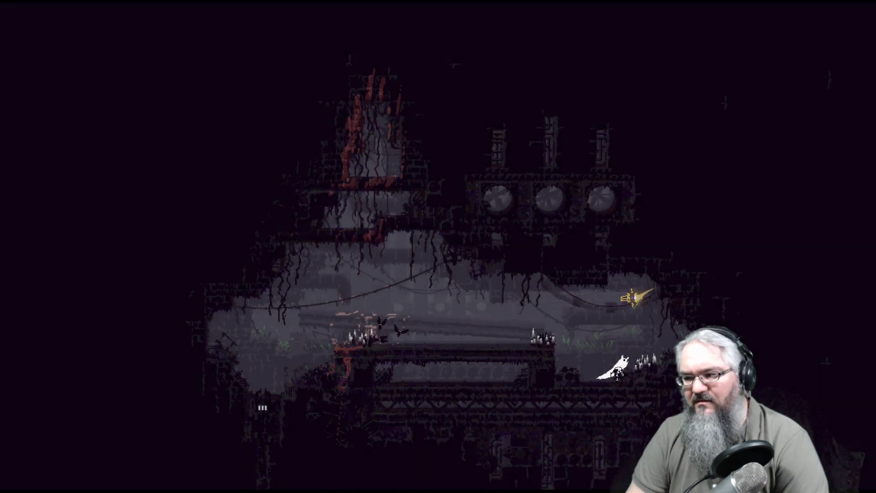
key(Left)
key(Left)
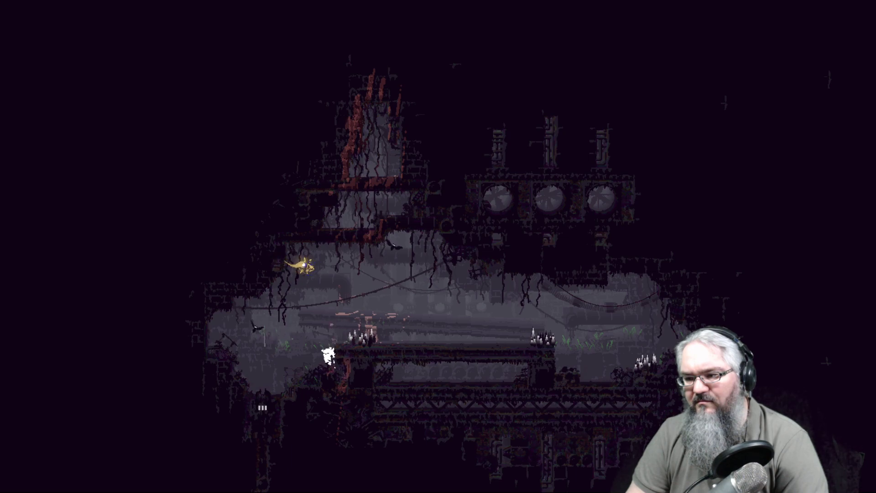
Step: Climb the right ledge, drop back, and try again to catch a bat
key(Right)
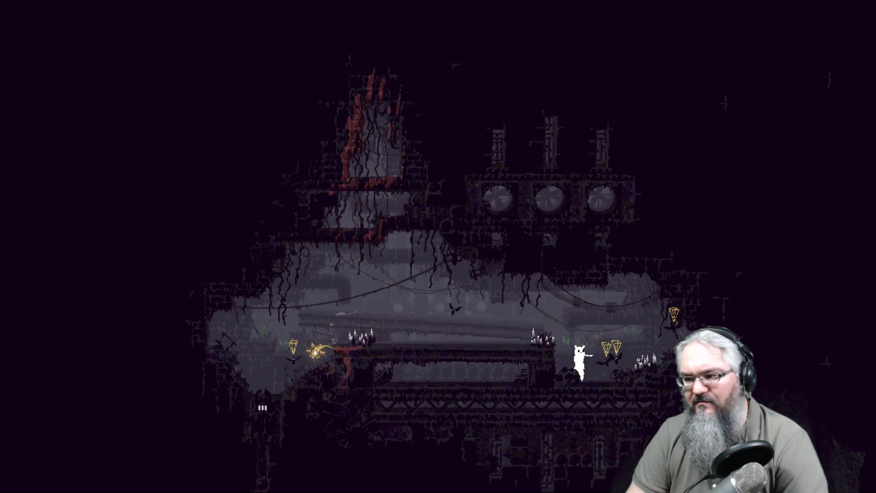
key(Right)
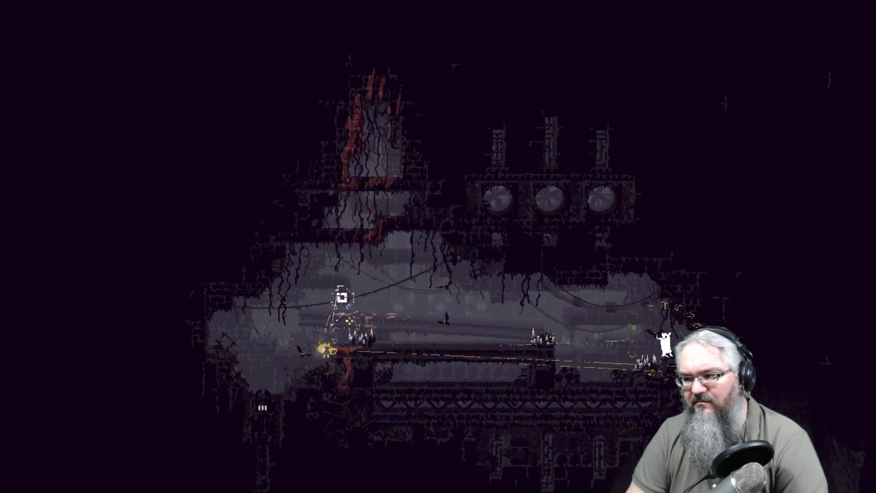
key(Left)
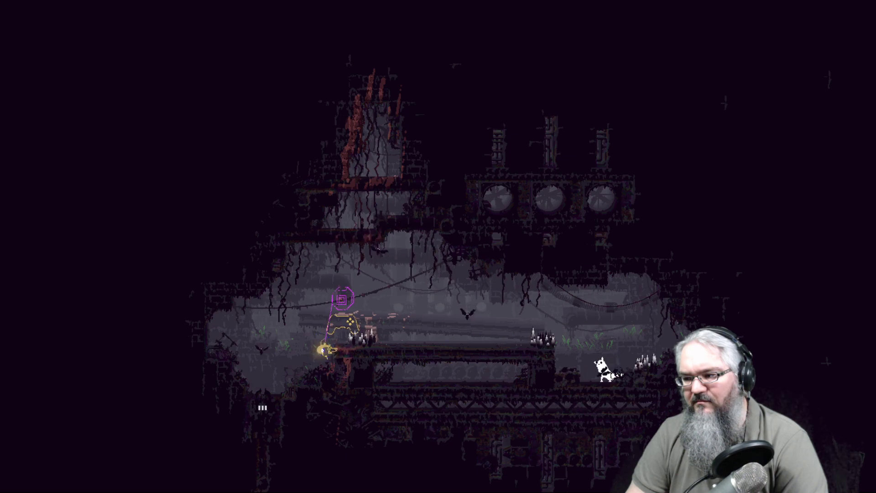
key(space)
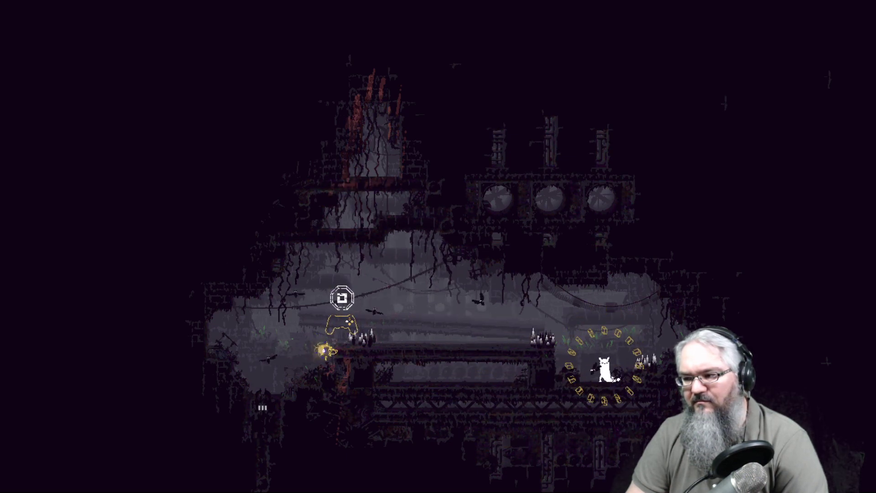
key(Left)
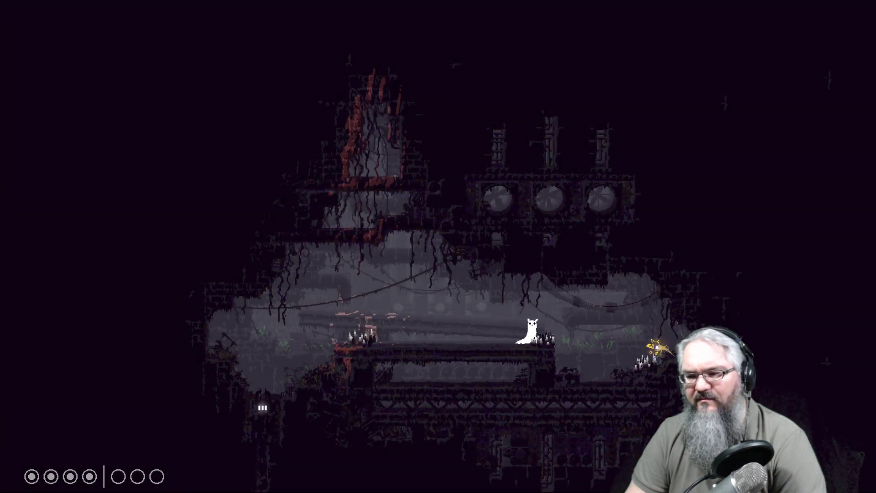
Step: Move back and forth across the chamber platforms, jumping up to the pillar edge
key(Left)
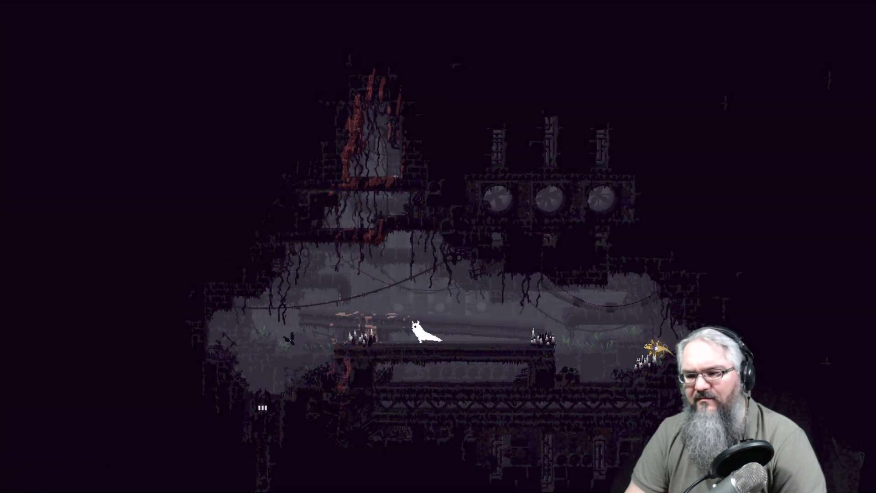
key(Right)
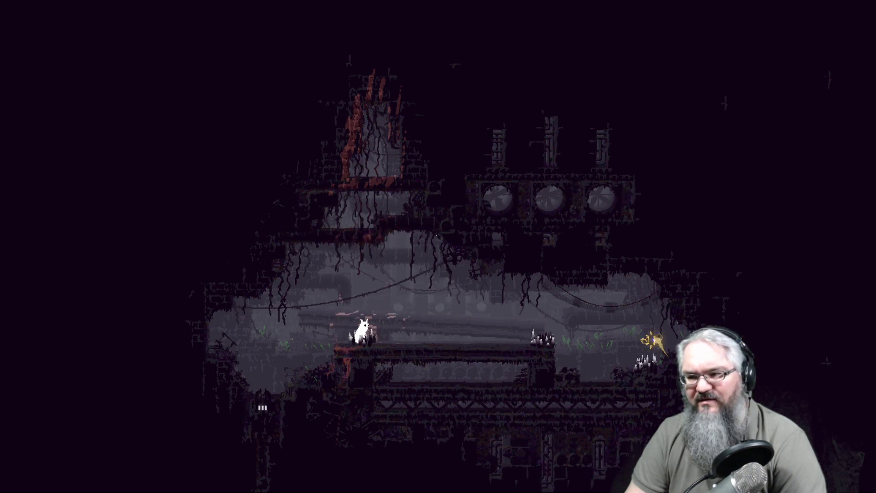
key(Right)
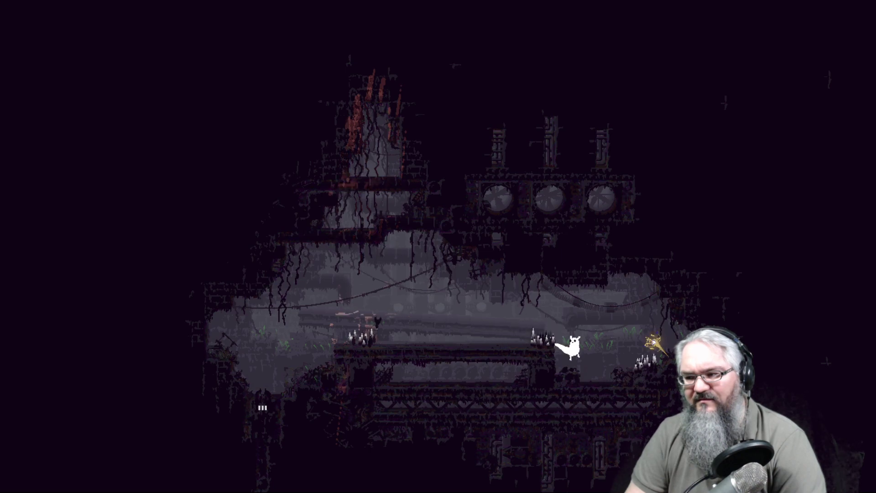
key(Right)
key(Left)
key(Up)
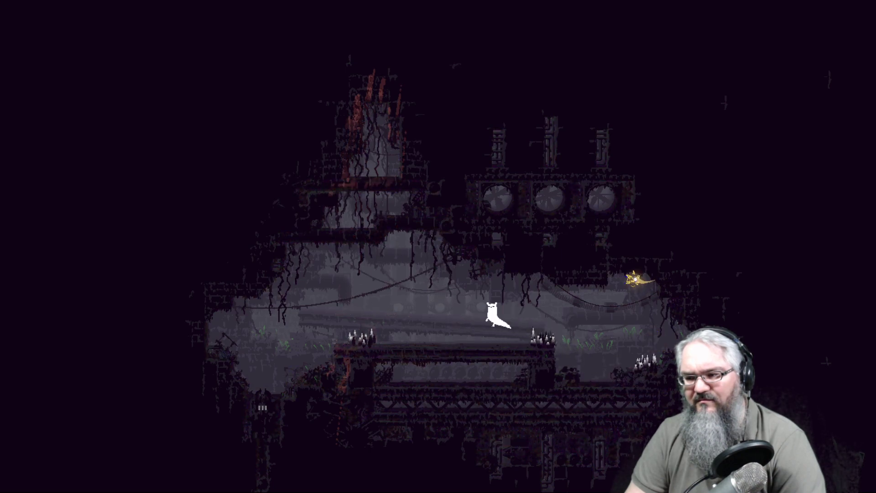
key(Left)
key(Up)
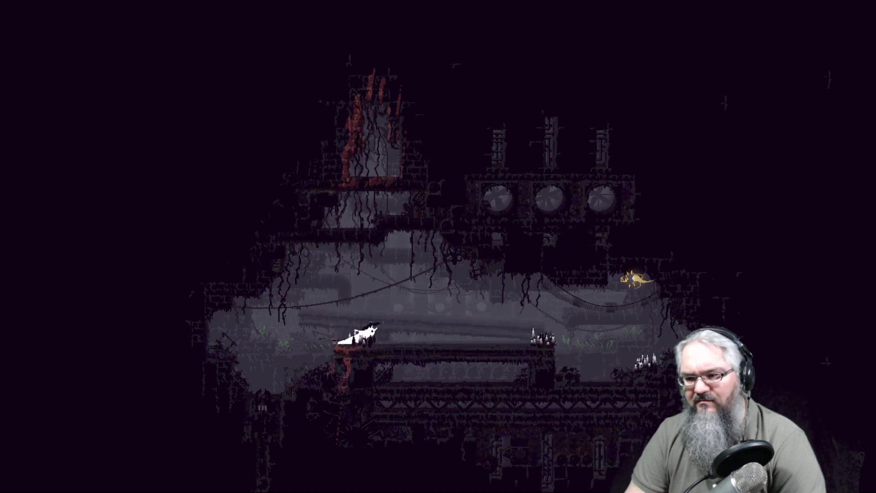
key(Right)
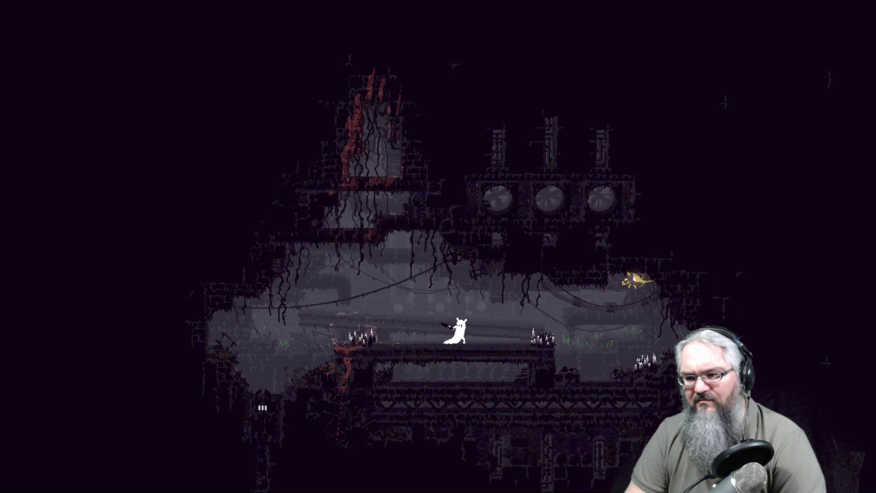
Step: Eat the carried food, then run left off the platform and climb to the exit
key(shift)
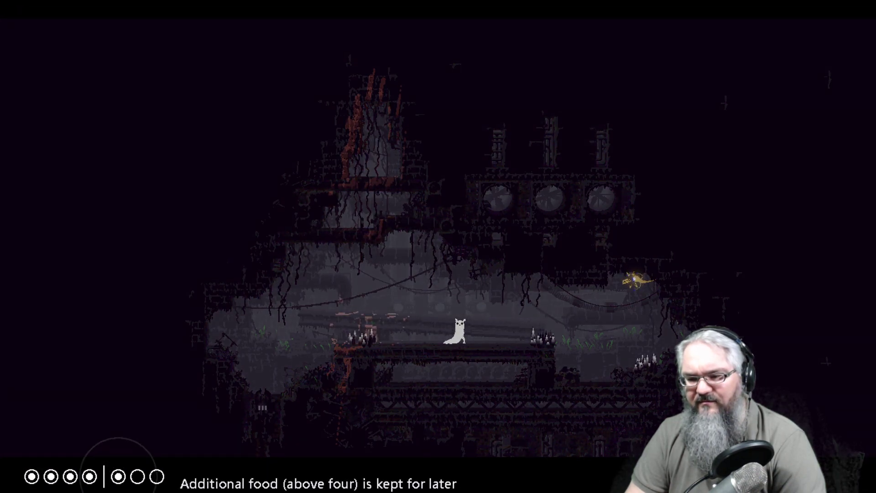
key(Right)
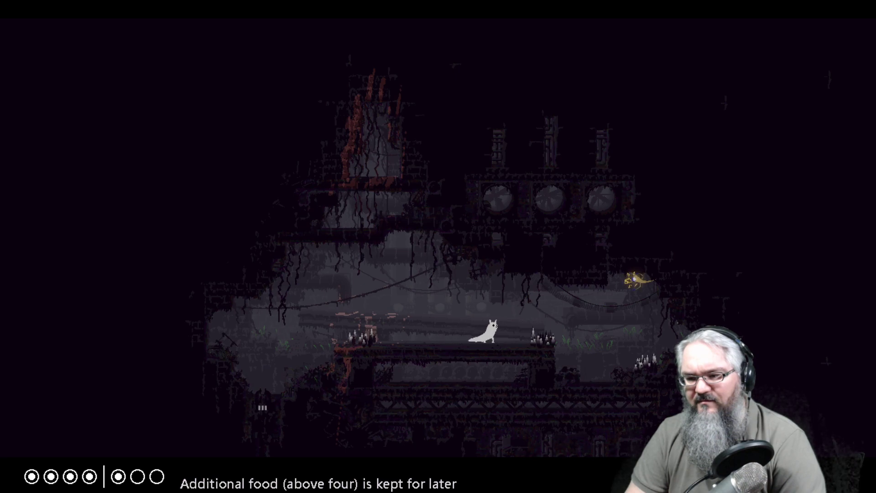
key(Right)
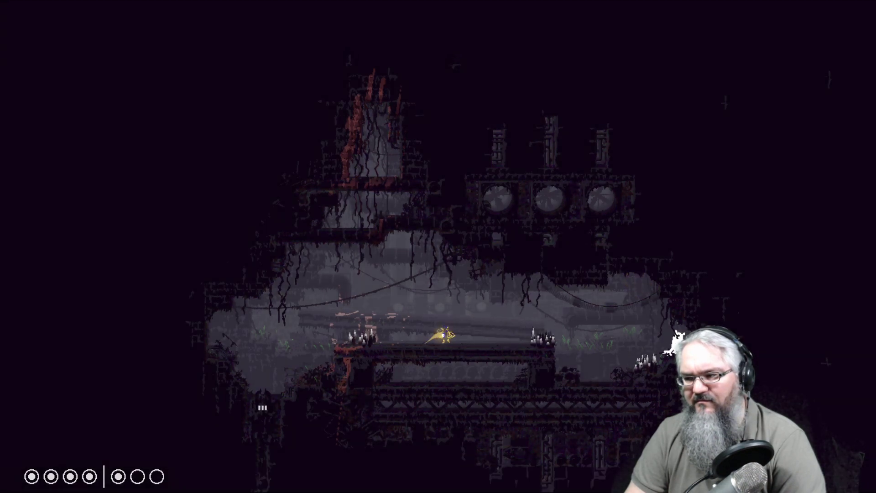
key(Left)
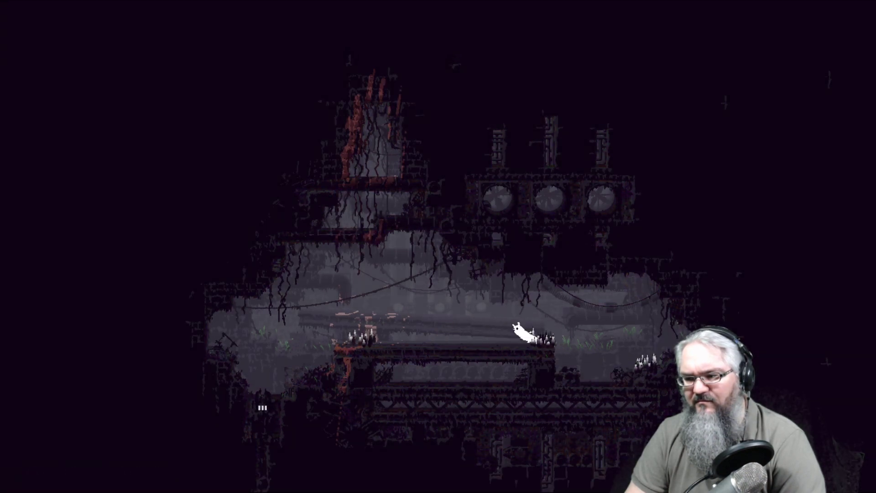
key(Left)
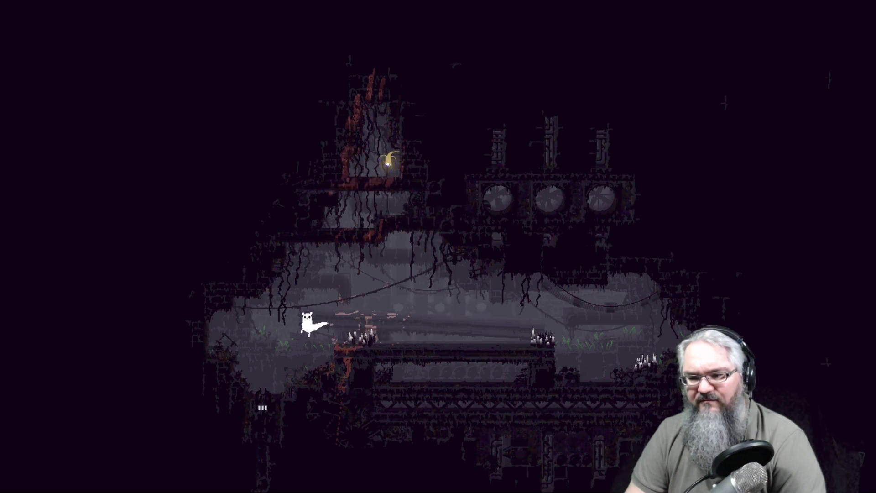
key(Left)
key(Up)
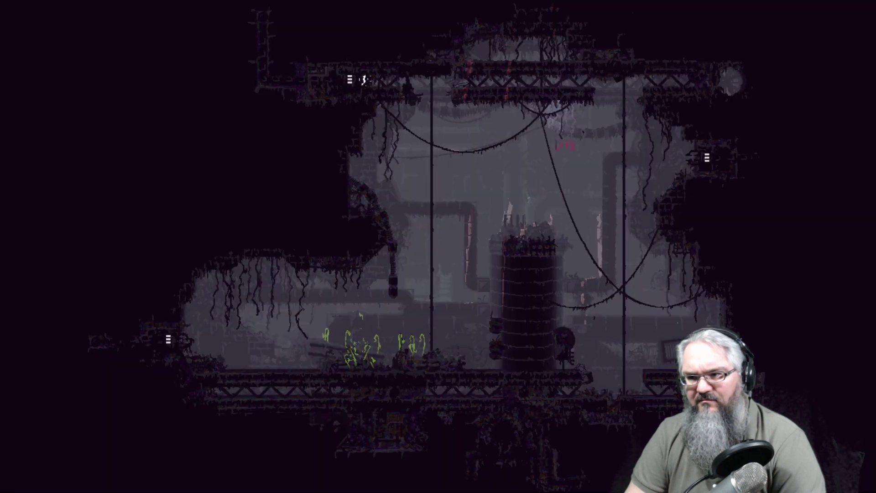
Step: Climb the pole, leap past the tank, and crawl right into the exit pipe
key(Down)
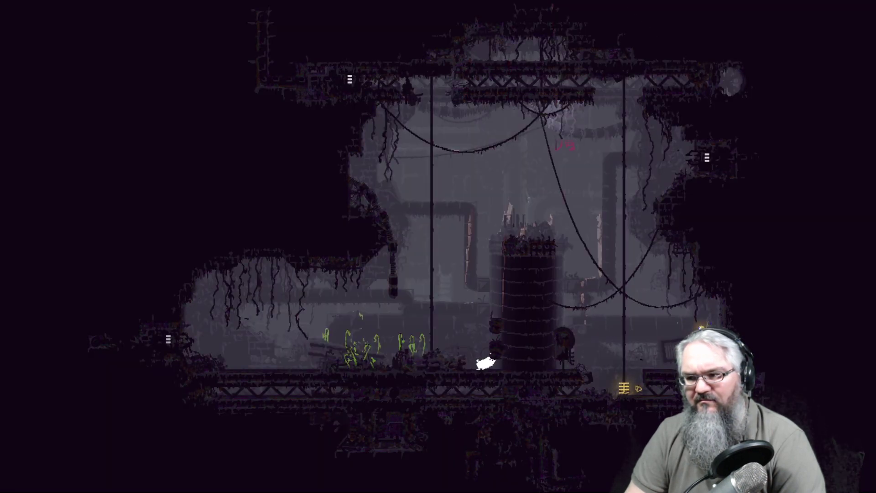
key(Left)
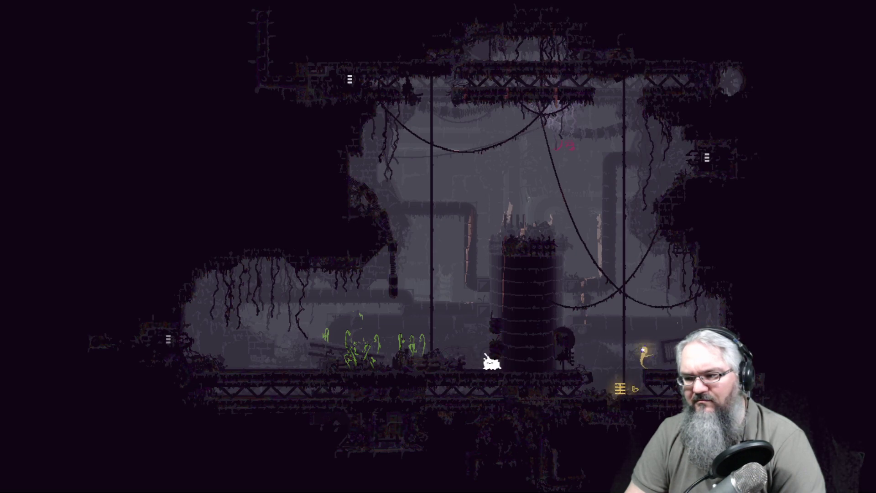
key(Left)
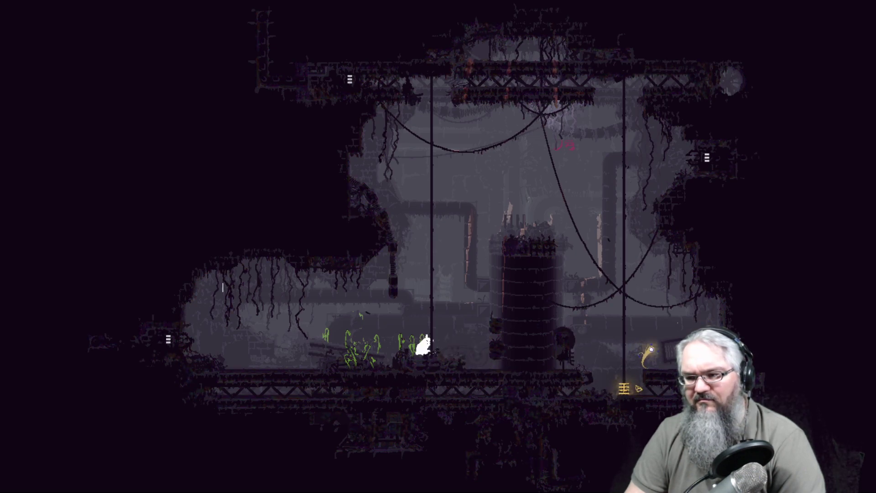
key(Up)
key(Up)
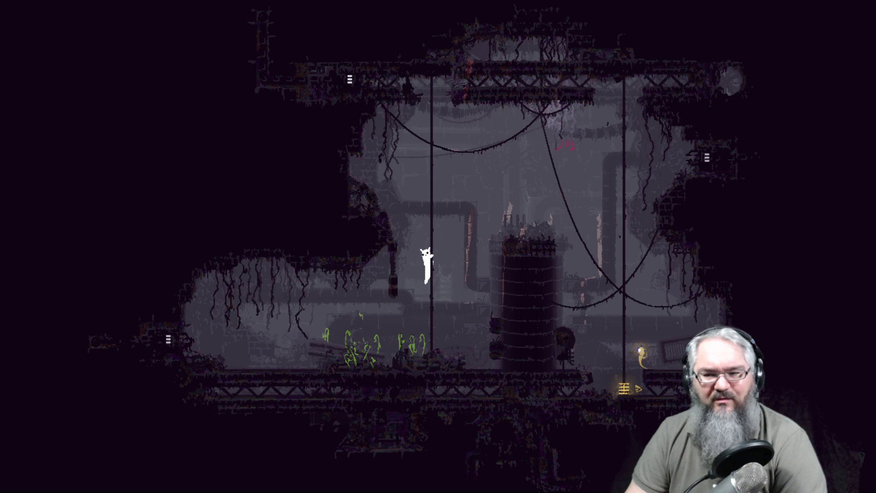
key(Up)
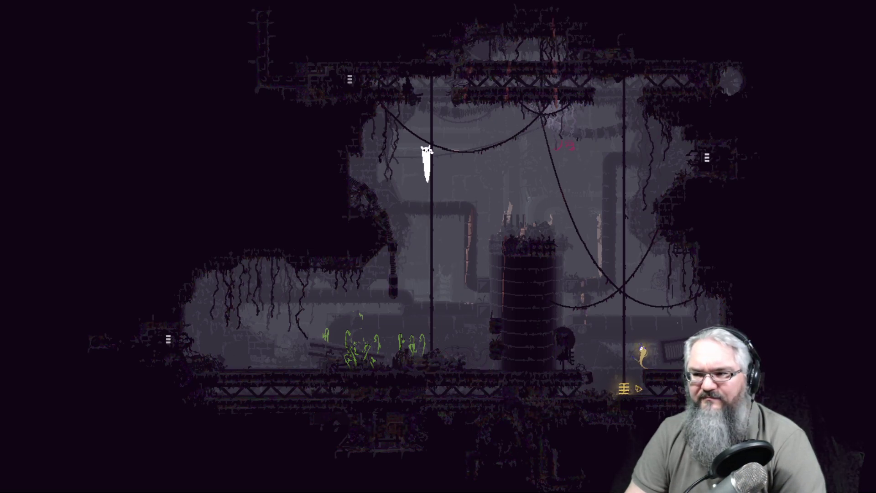
key(Right)
key(space)
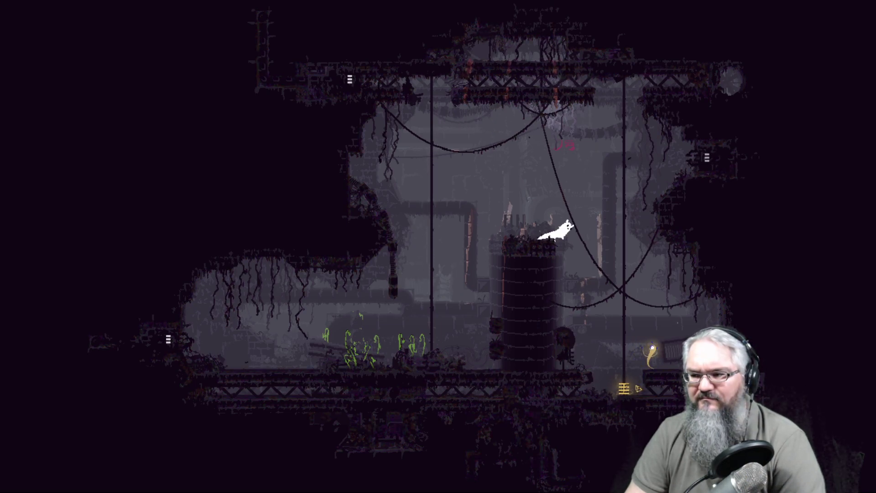
key(Down)
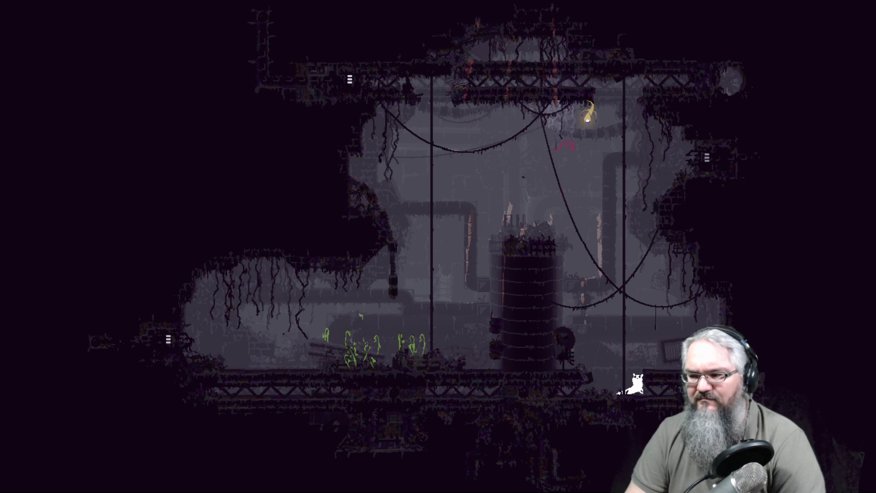
key(Right)
Step: Enter the vine-hung cave and jump around beneath the hanging blue fruit
key(Right)
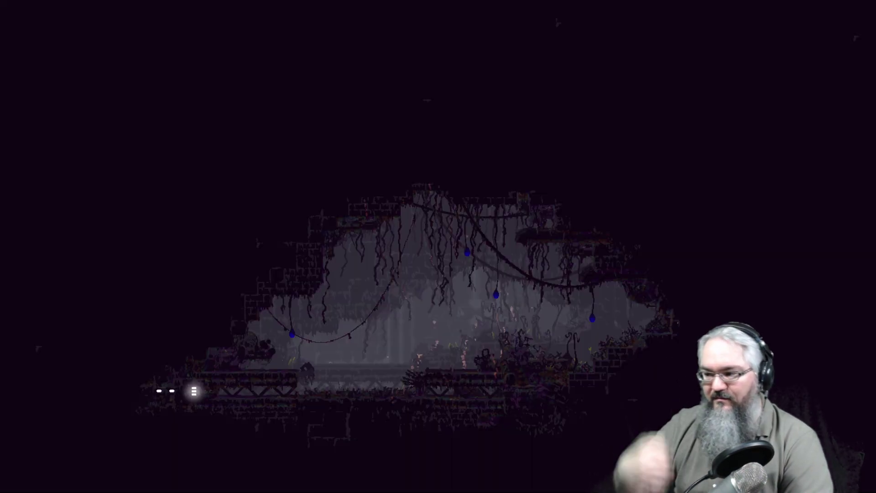
key(Right)
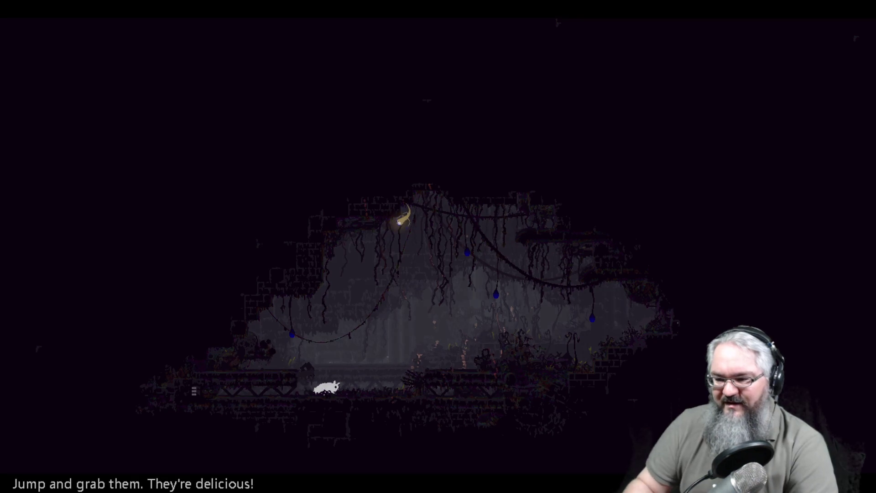
key(Up)
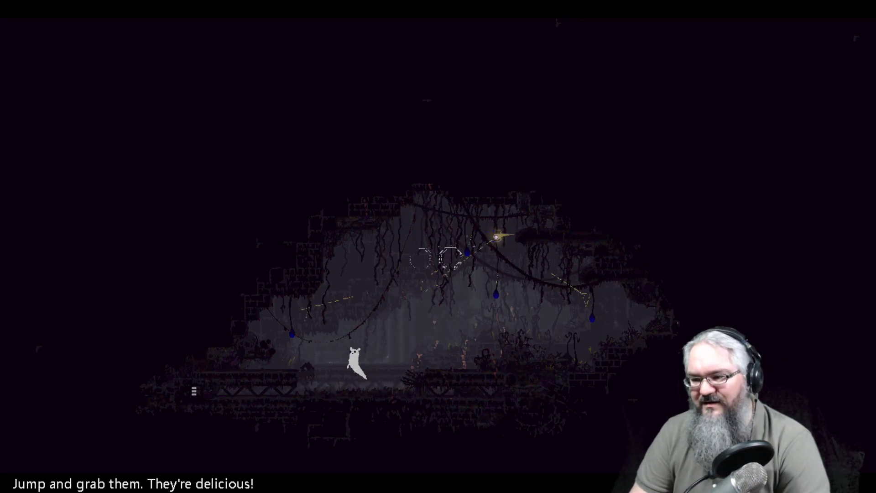
key(Left)
key(Right)
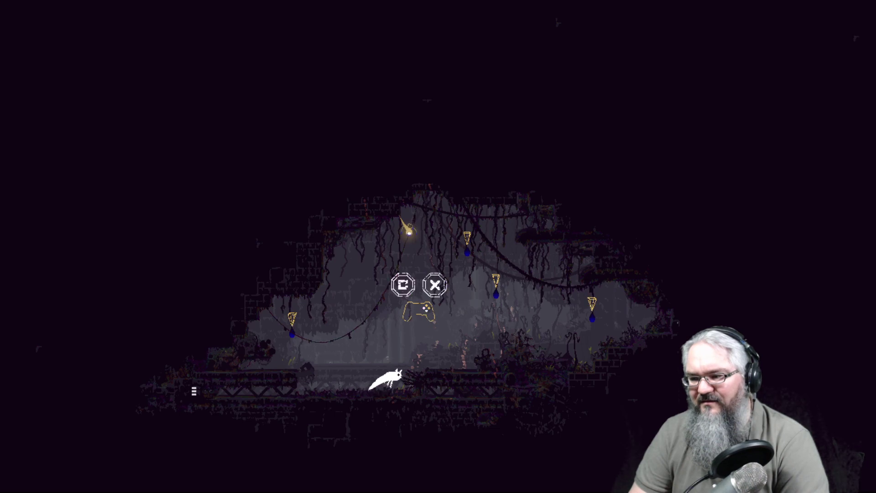
key(Right)
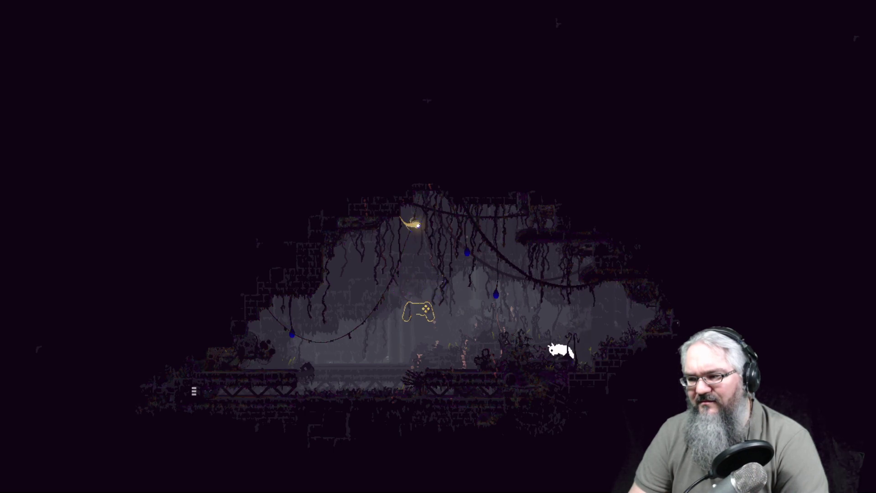
key(Left)
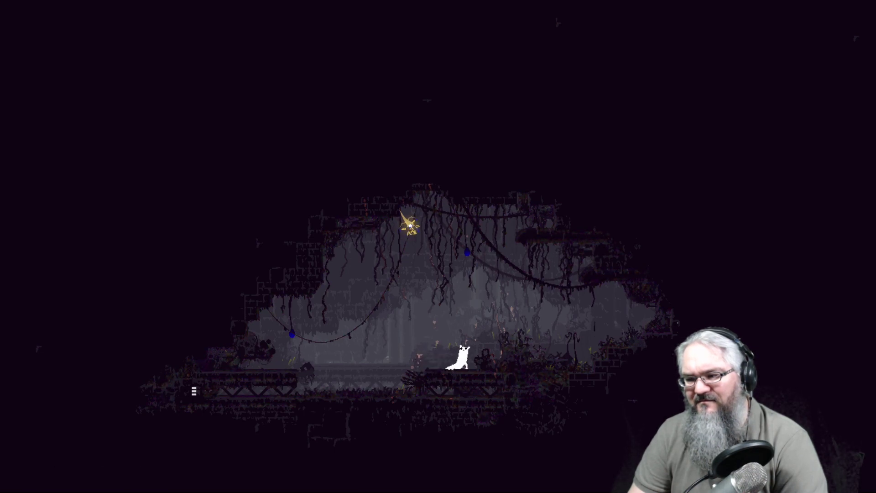
Step: Move along the cave platform, grab a blue fruit from the vine, and jump down
key(Right)
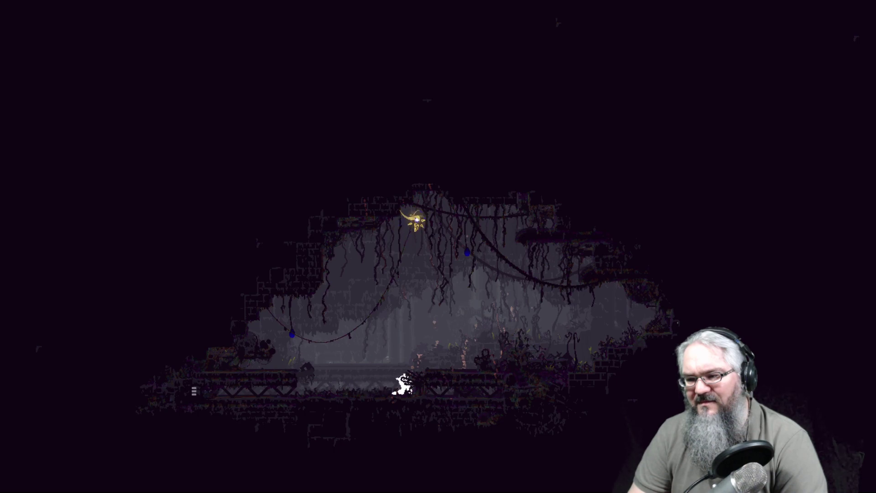
key(Right)
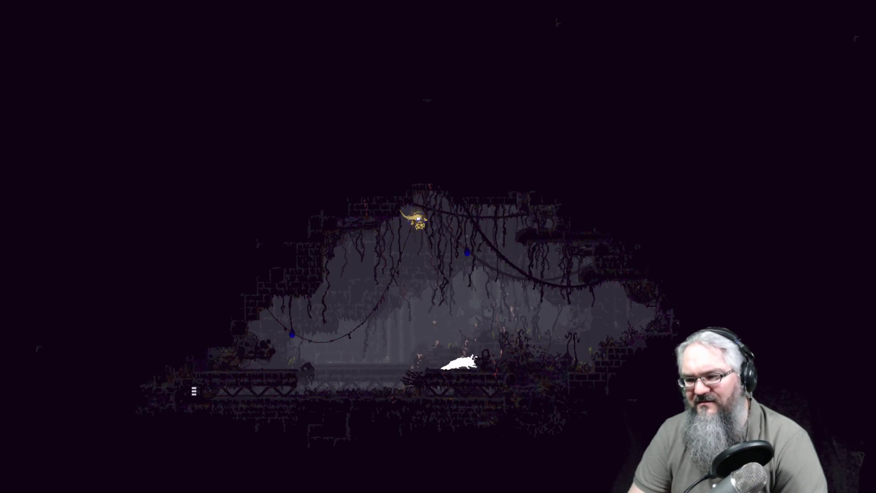
key(Left)
key(Left)
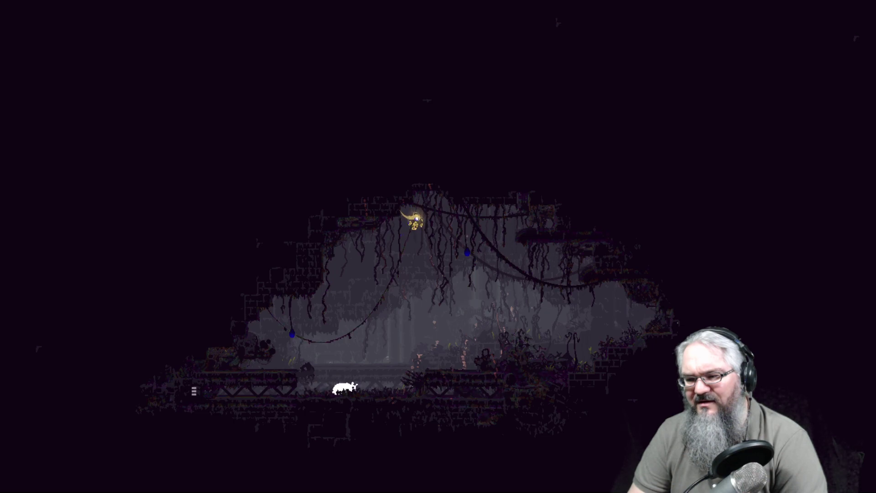
key(Left)
key(Right)
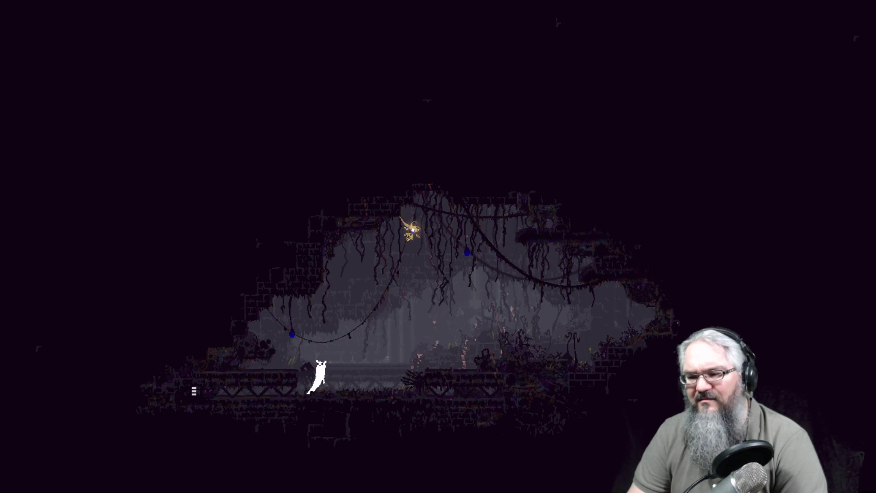
key(Down)
key(Right)
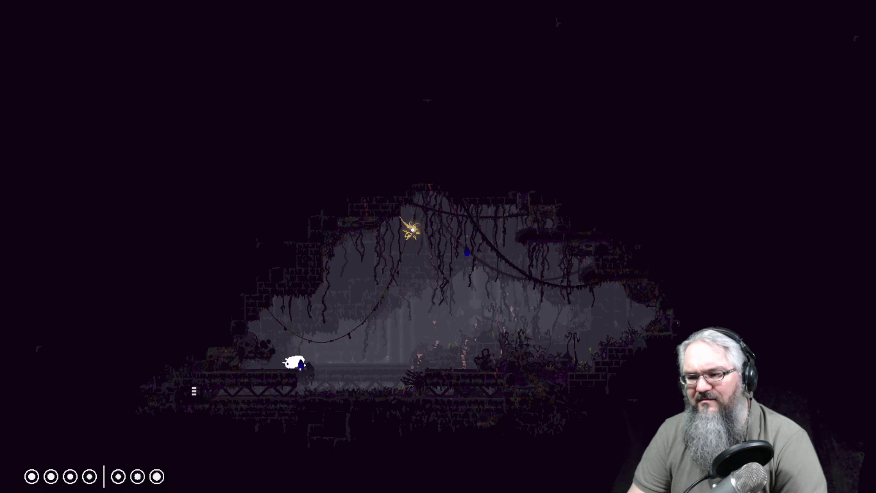
key(Right)
Step: Climb the higher ledge, drop down, and run left out through the left exit
key(Right)
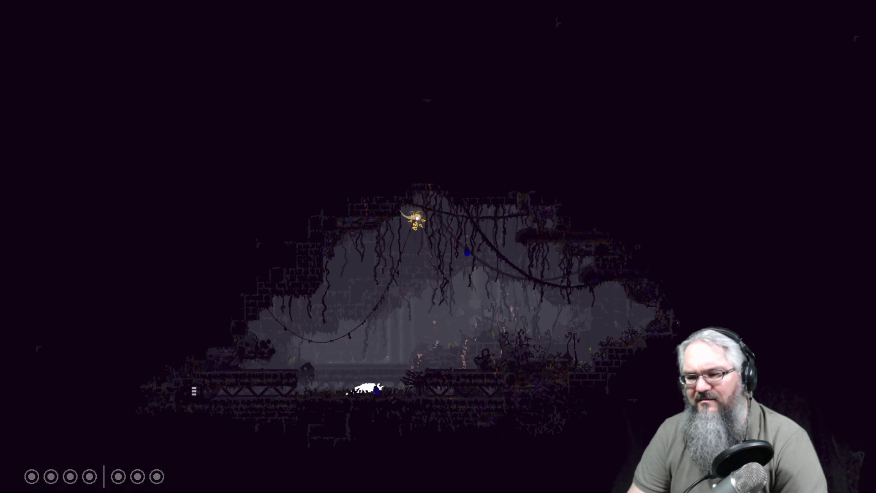
key(Right)
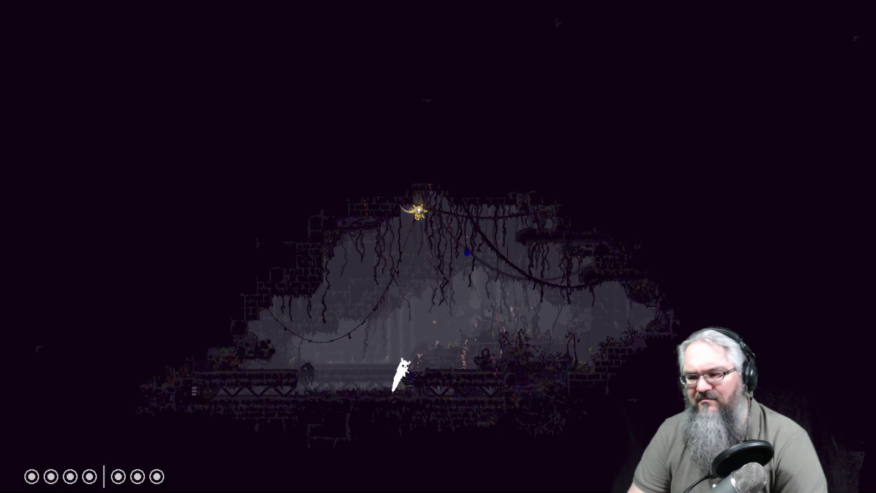
key(Up)
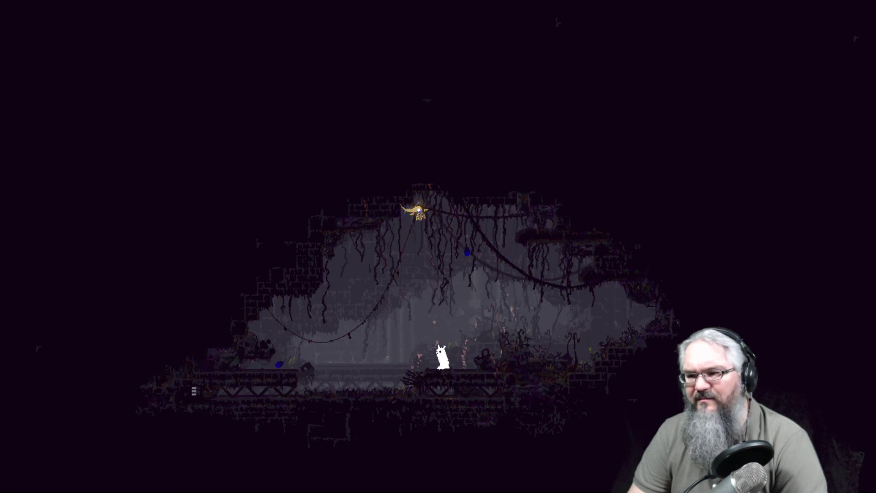
key(Left)
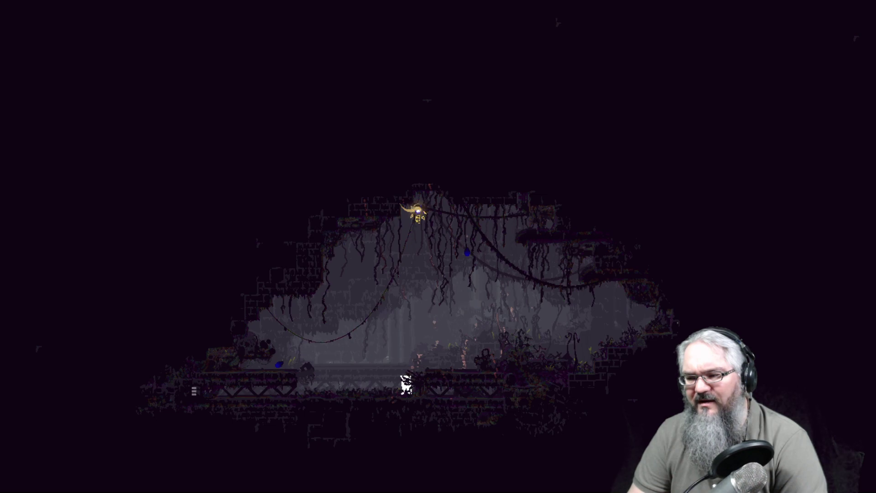
key(Left)
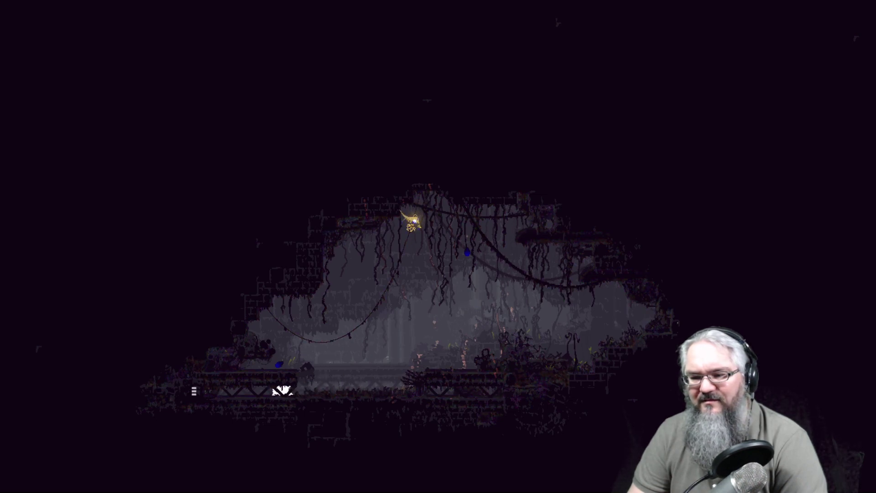
key(Left)
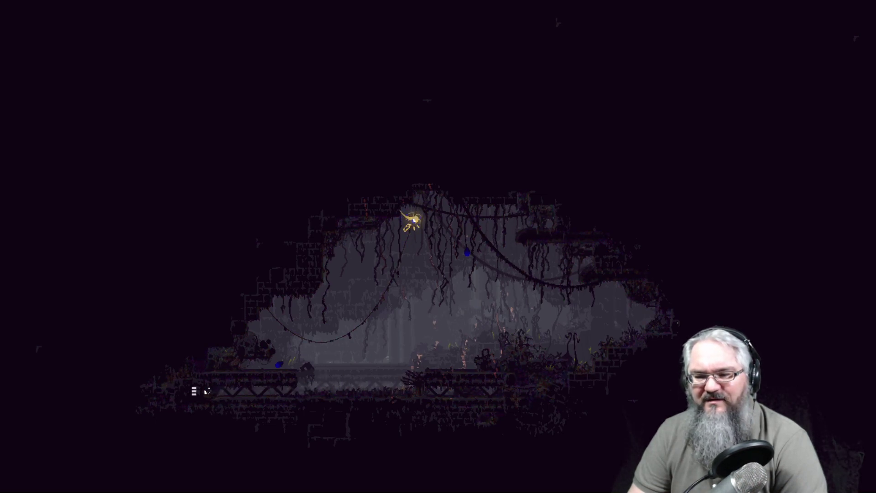
key(Left)
Step: Climb the vertical pole and leap through the upper exit into the next room
key(Left)
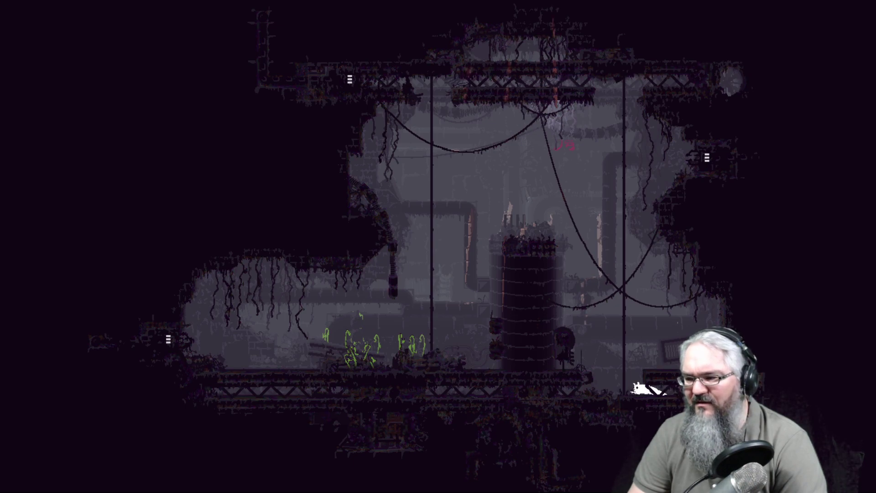
key(Left)
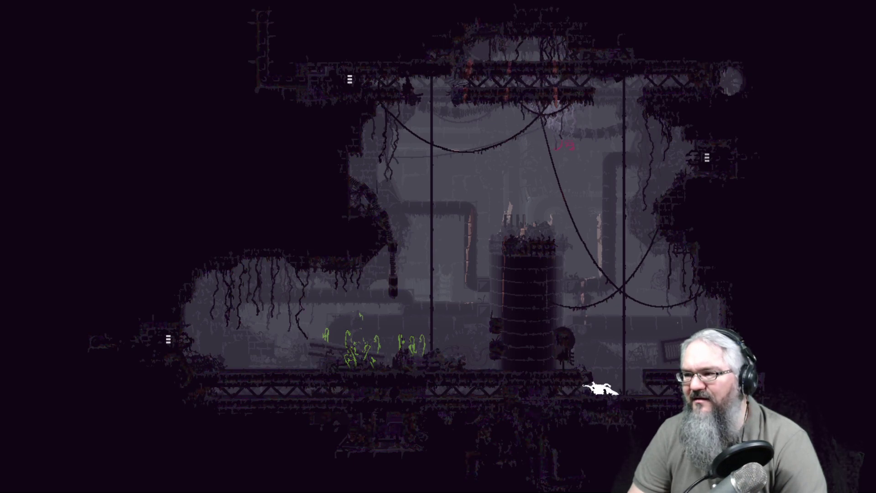
key(Right)
key(Up)
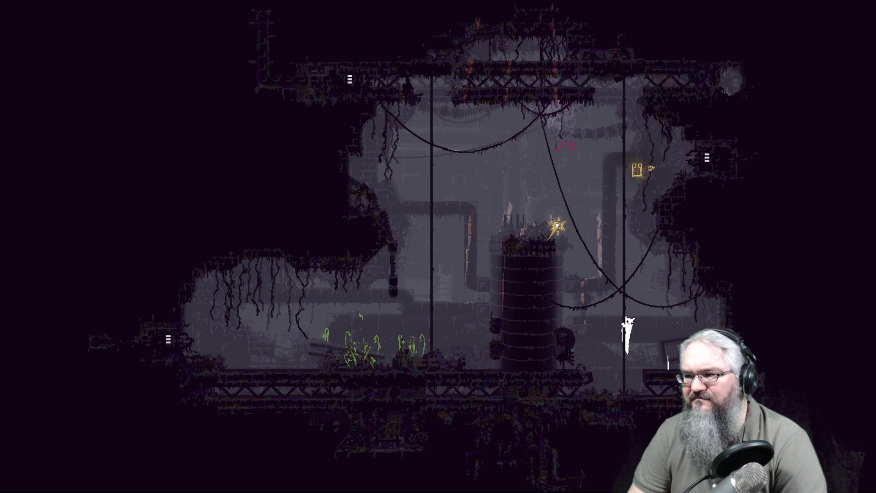
key(Up)
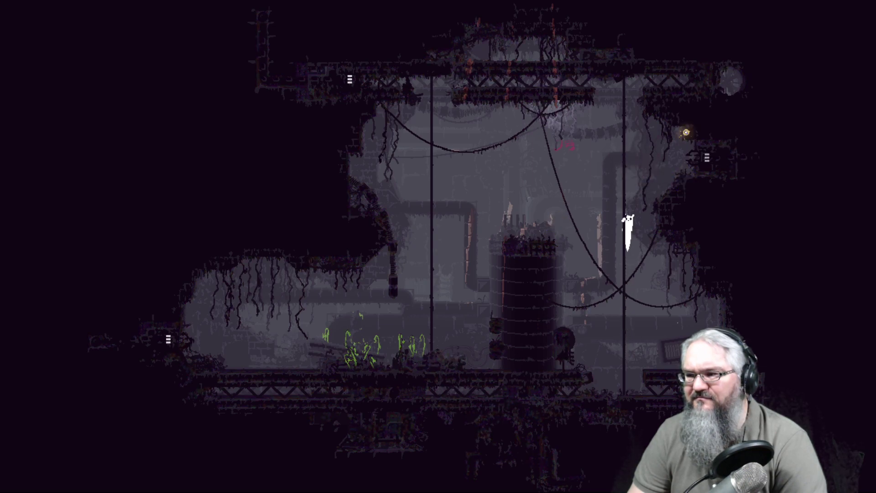
key(Up)
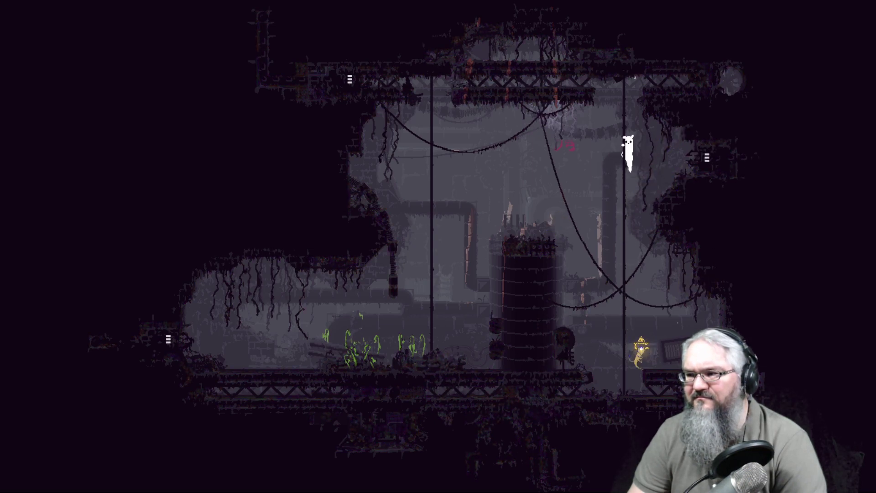
key(Right)
key(Right)
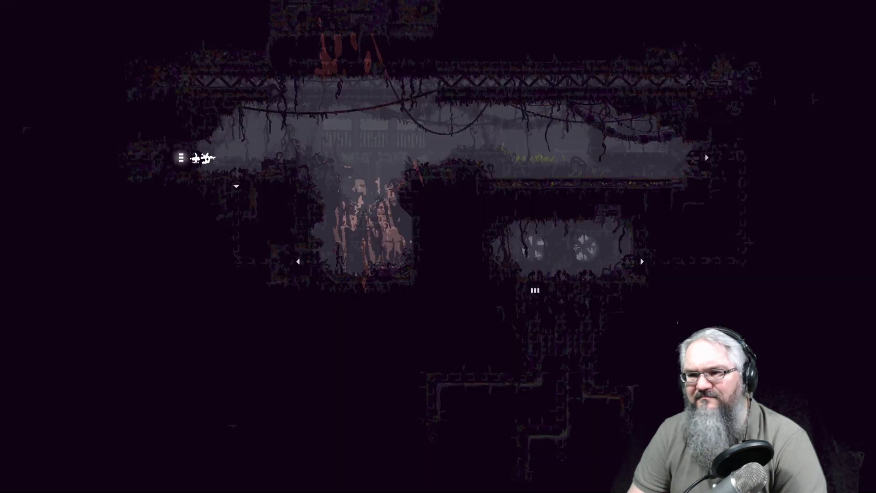
Step: Drop to the lower level, climb back to the upper-left ledges, then run left
key(Right)
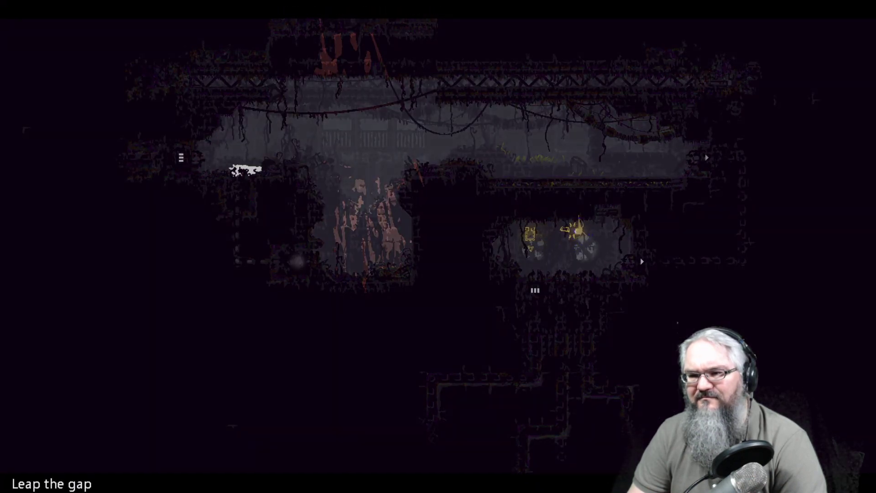
key(Right)
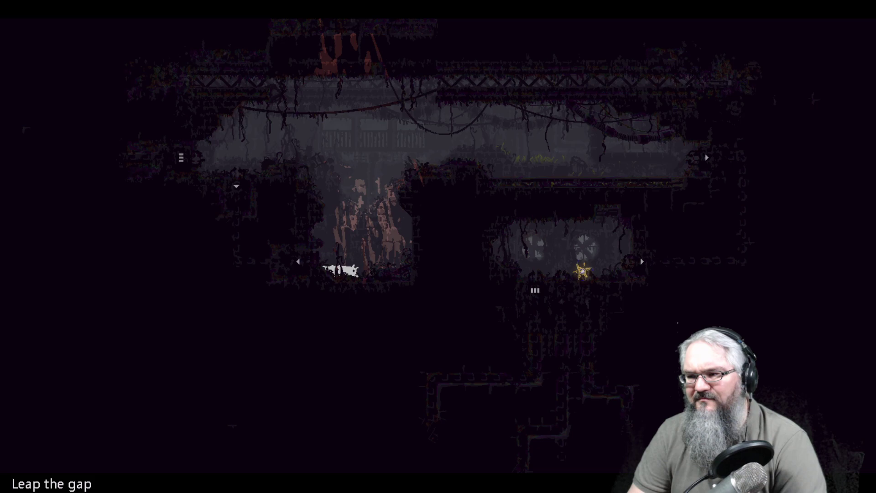
key(Right)
key(Up)
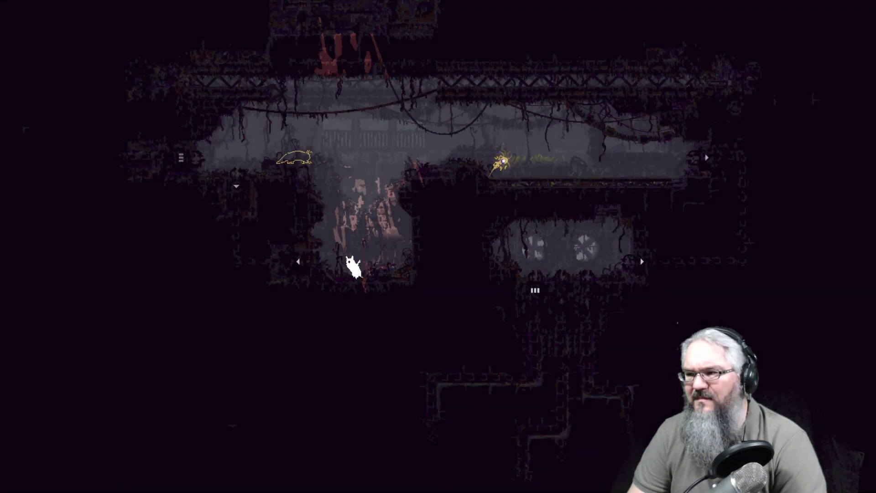
key(Left)
key(Up)
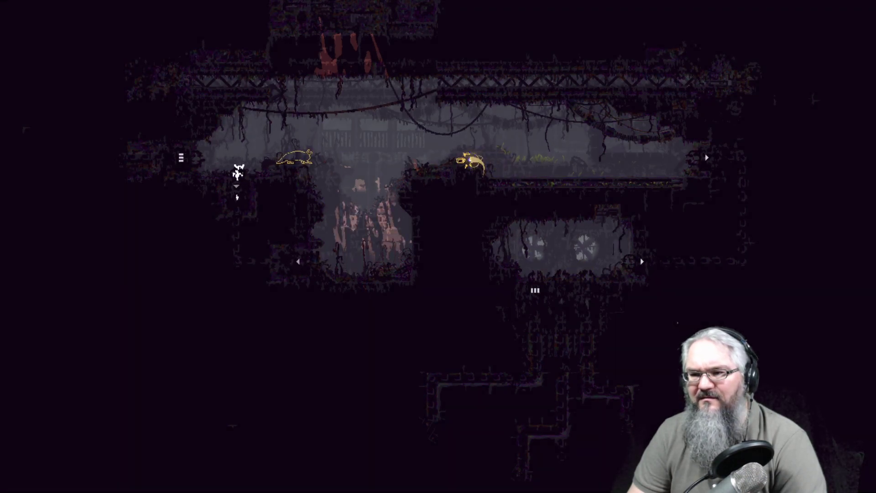
key(Right)
key(Up)
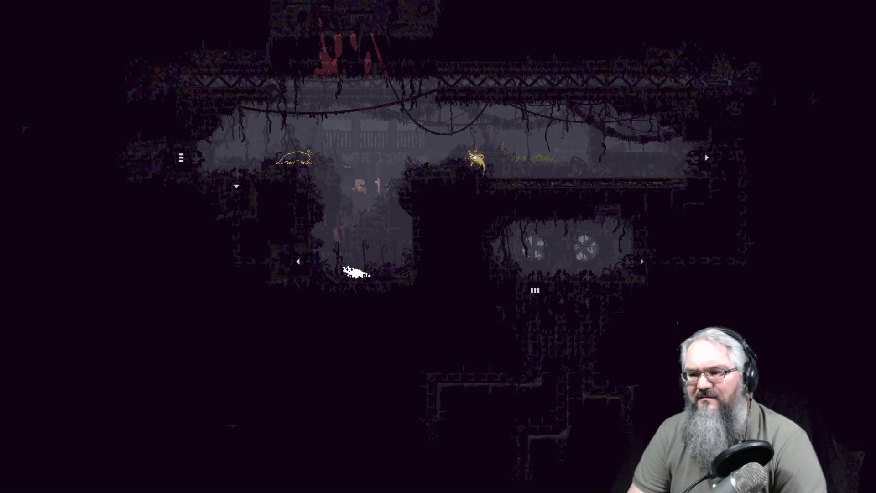
key(Left)
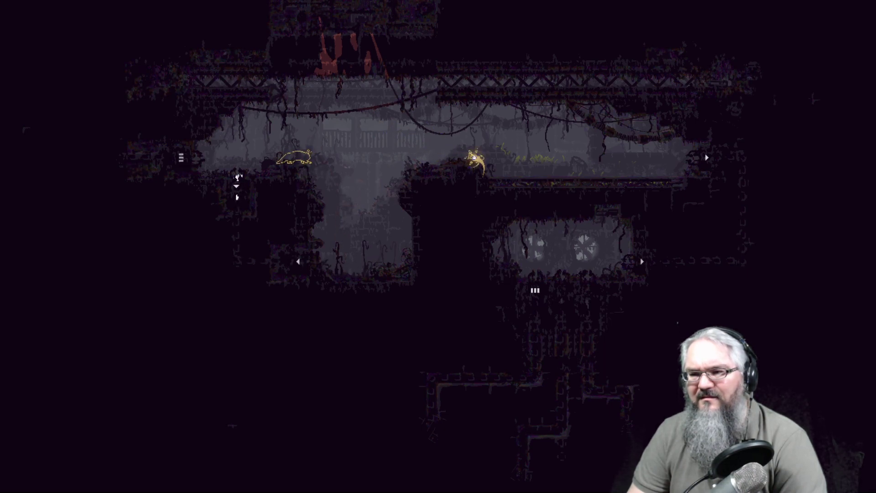
Step: Jump the pit, climb the shaft to the lizard's ledge, then run right
key(Right)
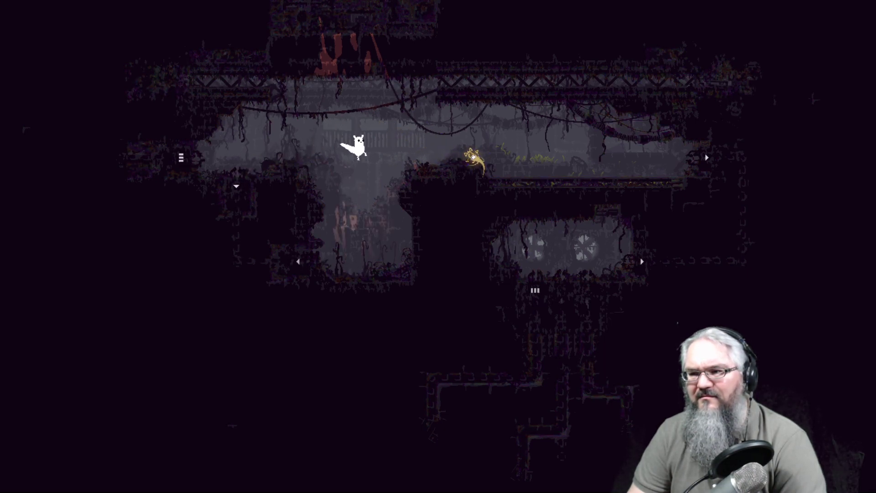
key(Left)
key(Left)
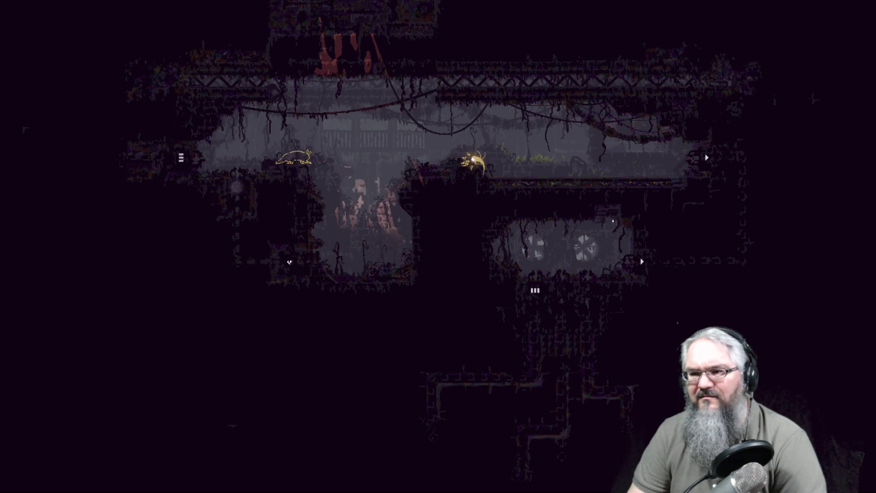
key(Up)
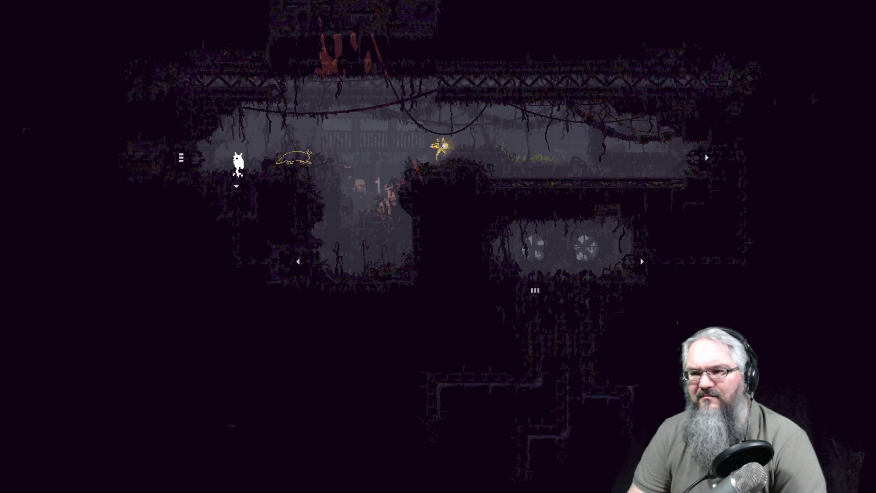
key(Right)
key(Down)
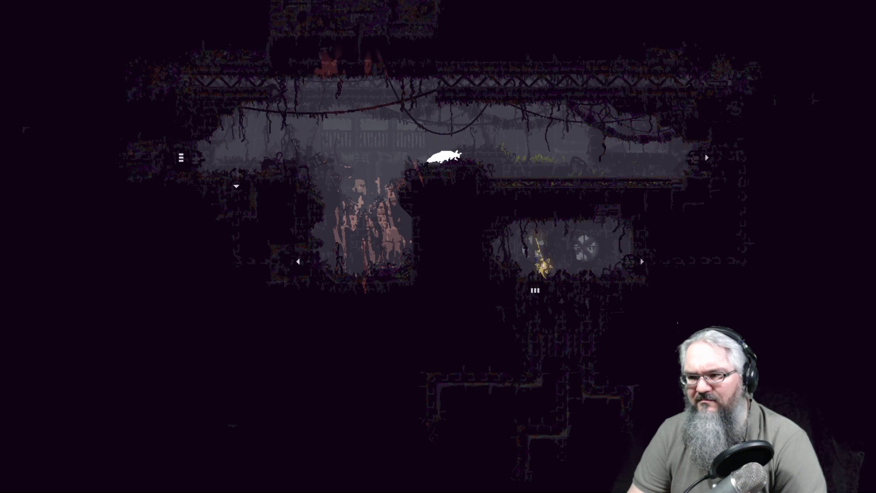
key(Right)
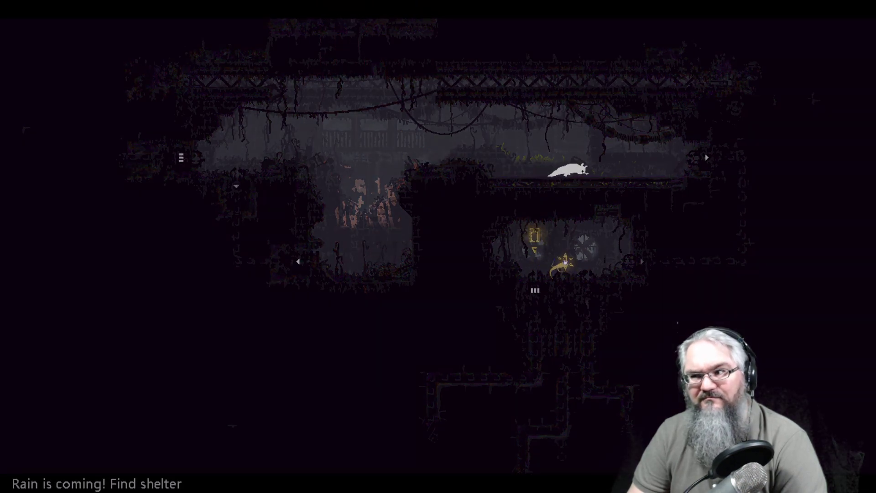
Step: Run right through the exit pipe, climb to the upper ledge, and drop into the shelter
key(Right)
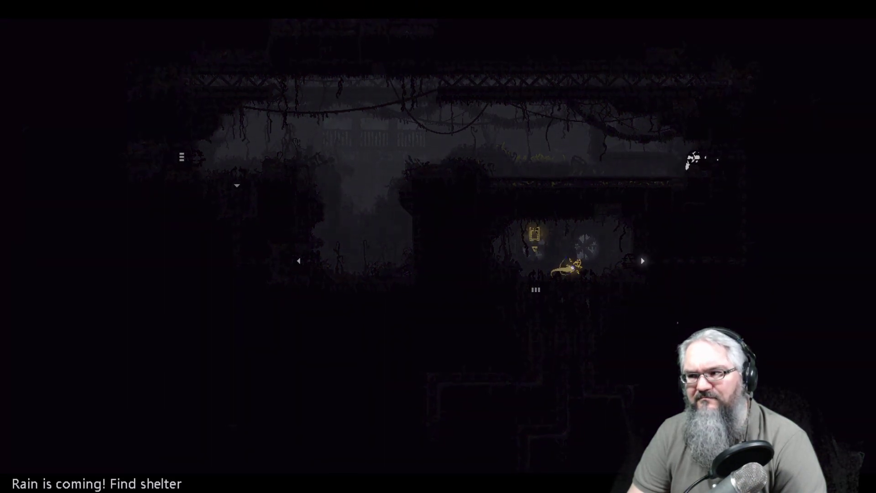
key(Up)
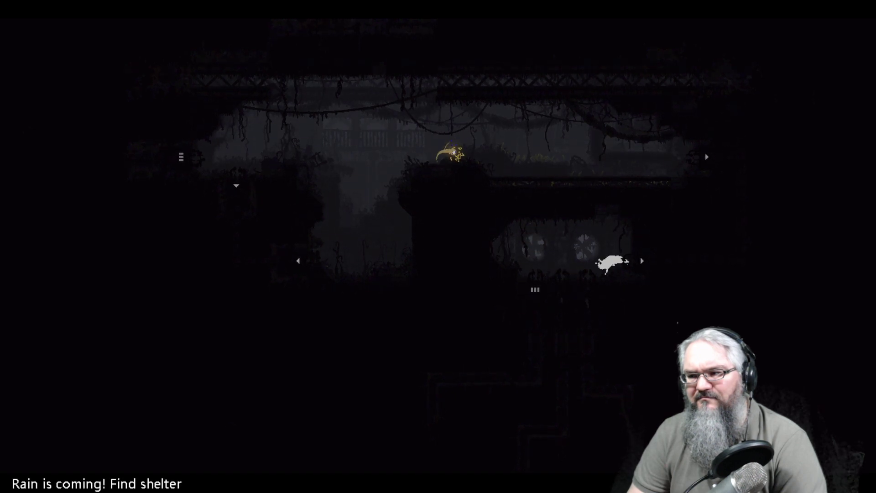
key(Right)
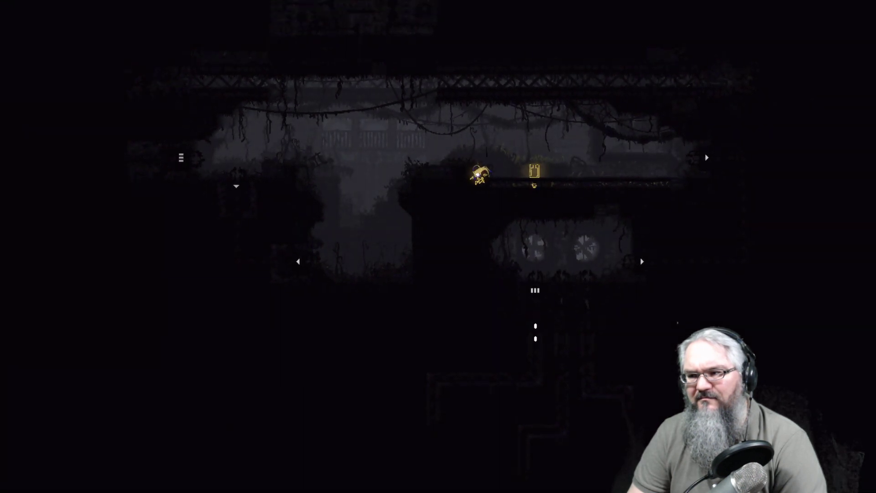
key(Right)
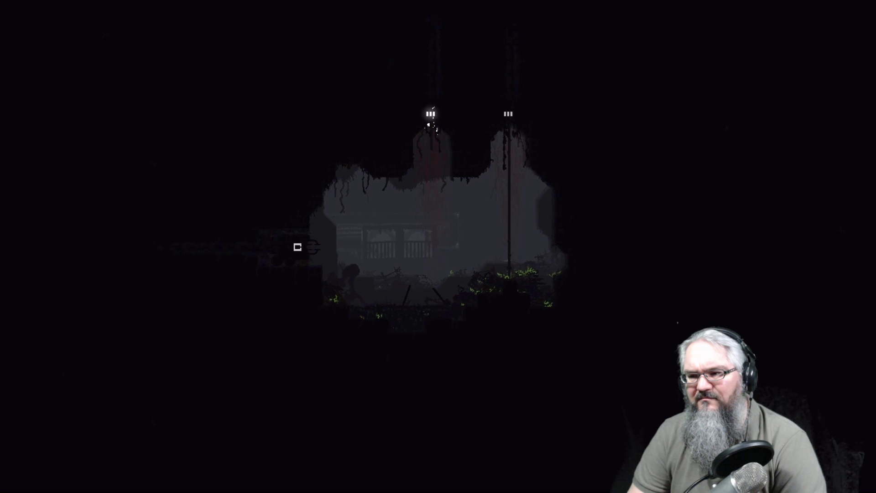
key(Down)
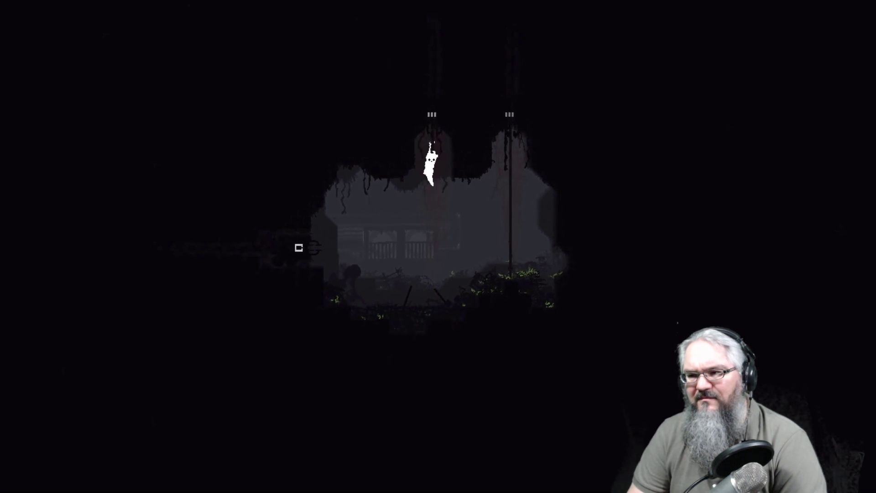